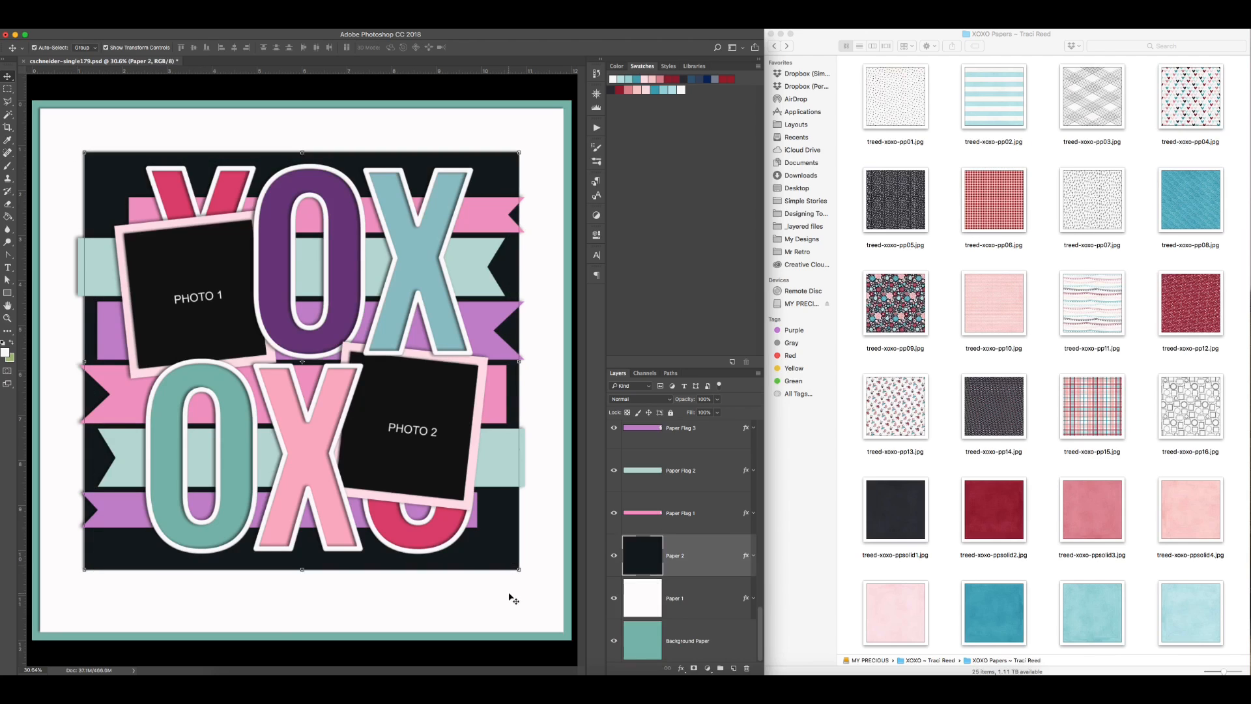
key(BackSpace)
Step: Delete the teal Background Paper and the white Paper 1 layers from the template
click(499, 604)
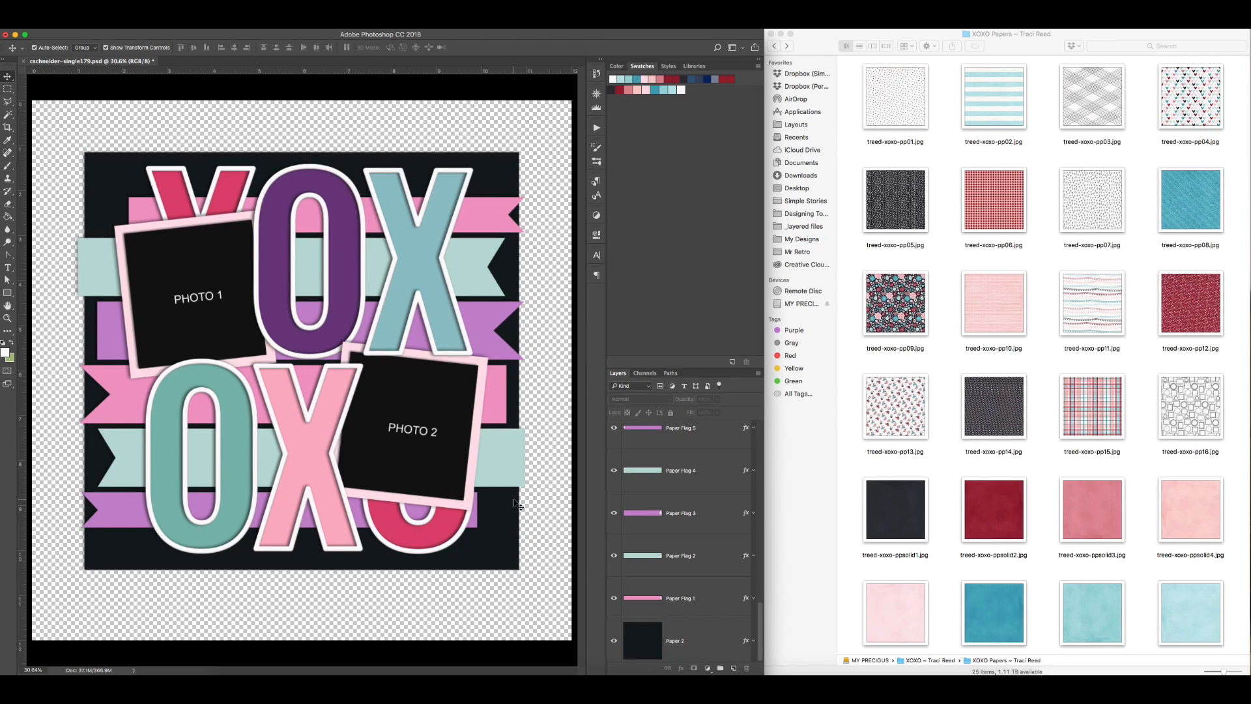
drag(1002, 480, 468, 432)
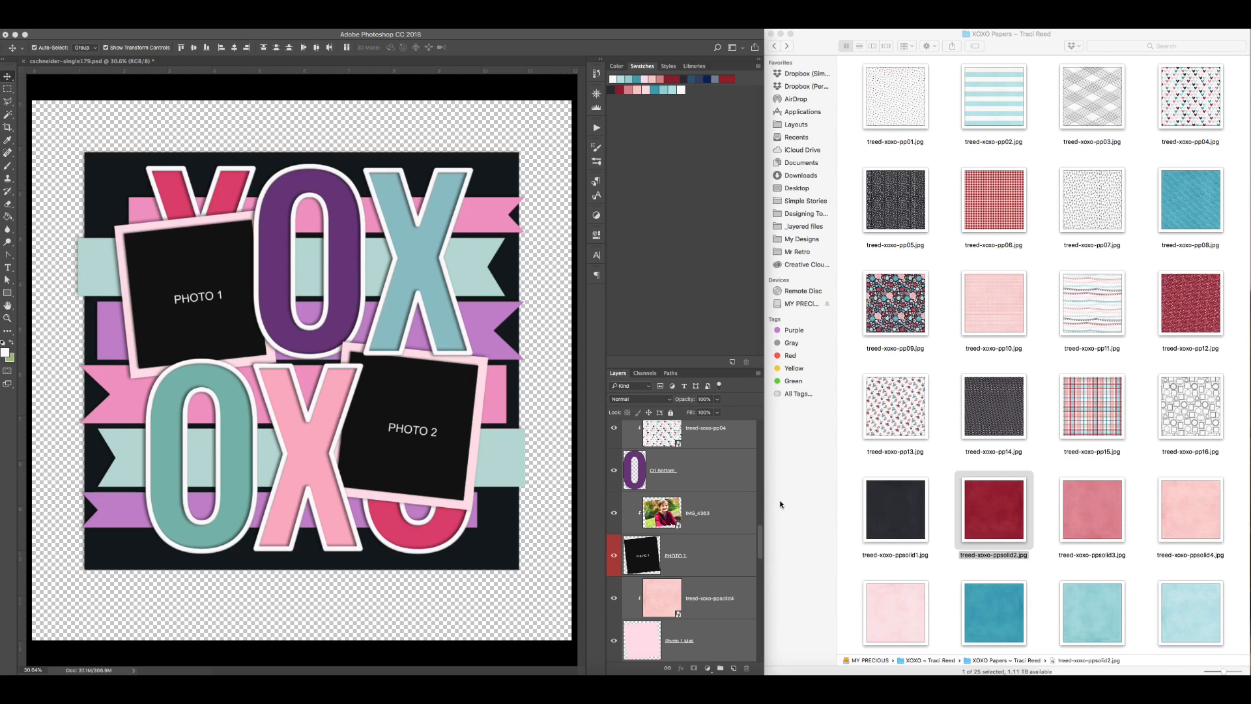
Step: Merge the boy's photos into the PHOTO 1 and PHOTO 2 layers and copy both layers into the template
click(730, 513)
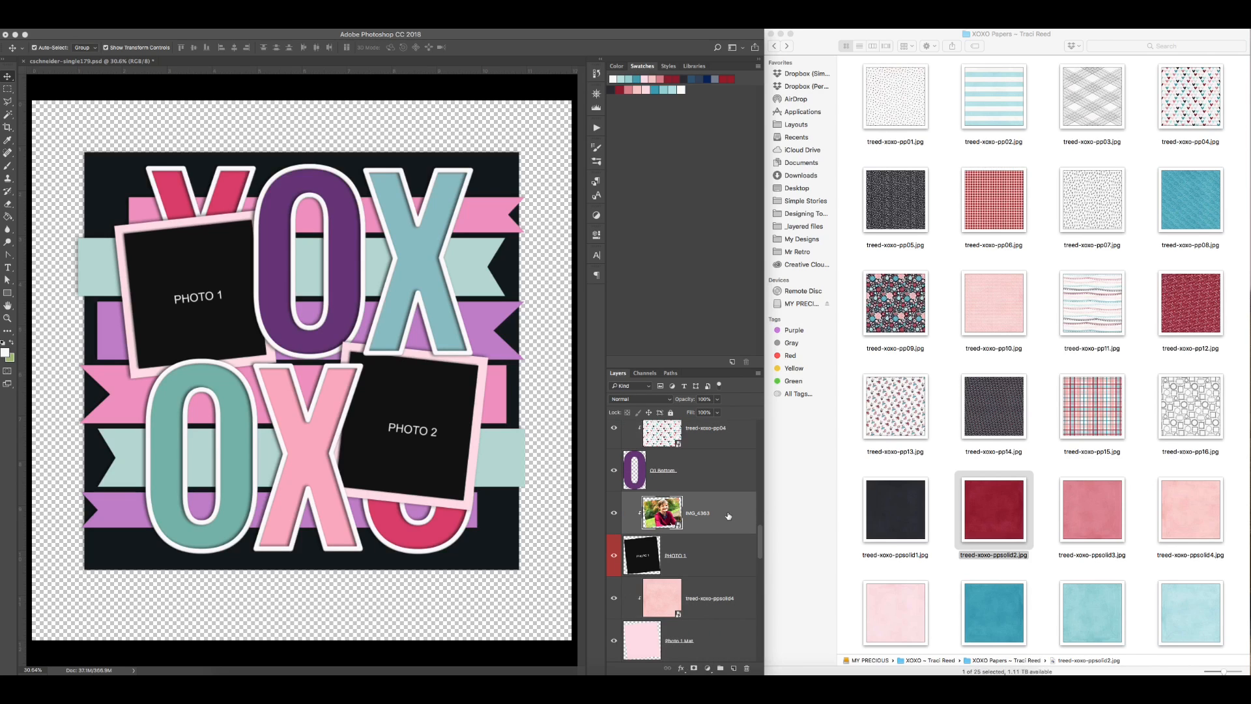
key(ctrl+e)
scroll(709, 459, down, 2)
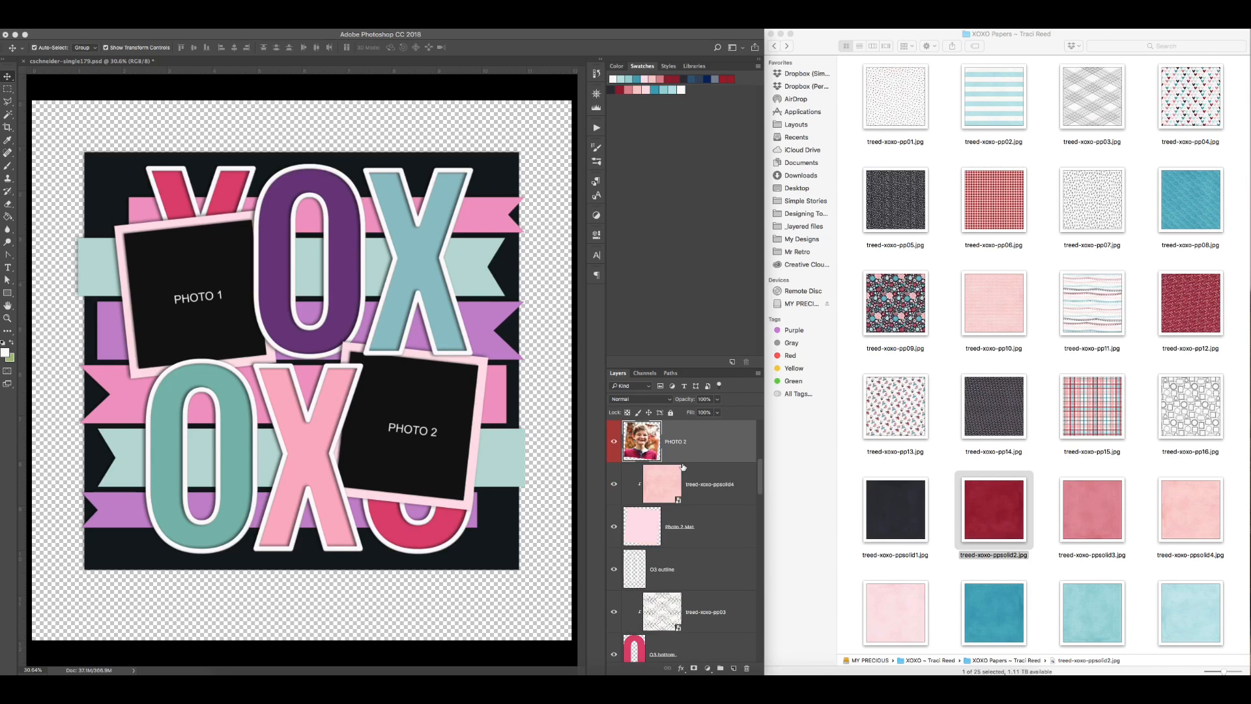
scroll(709, 460, up, 6)
scroll(708, 460, down, 6)
super+click(717, 495)
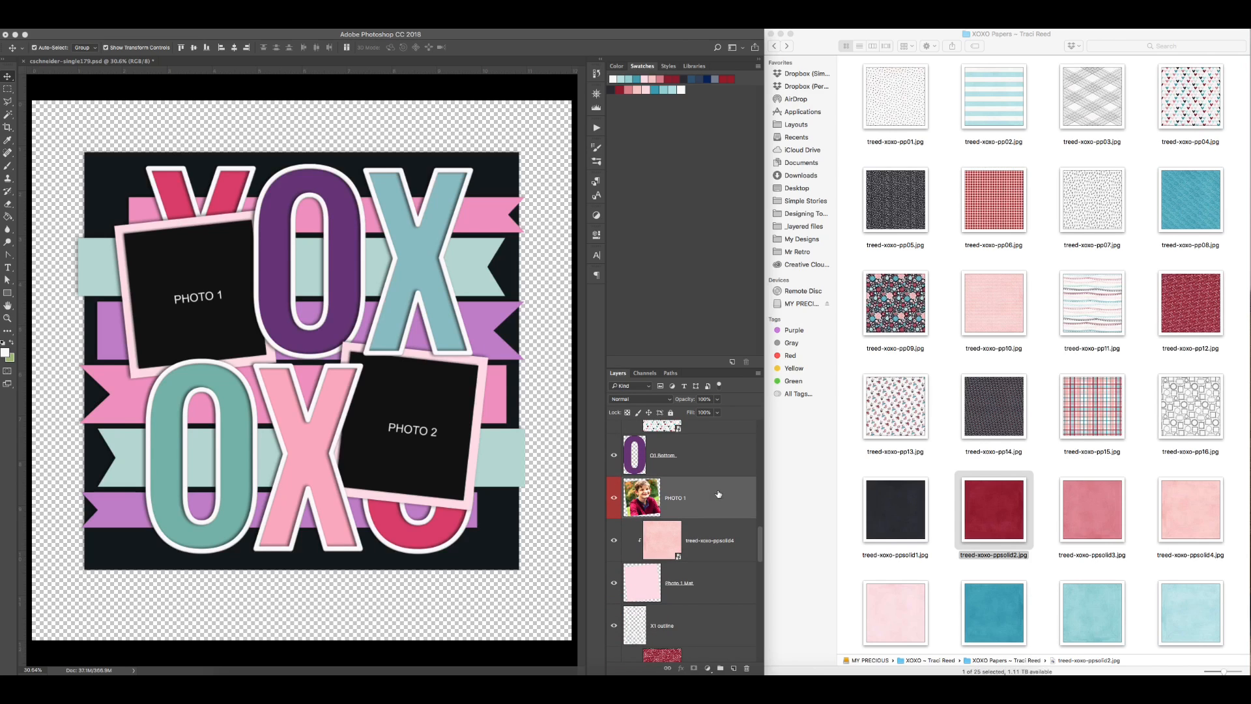
drag(718, 495, 486, 478)
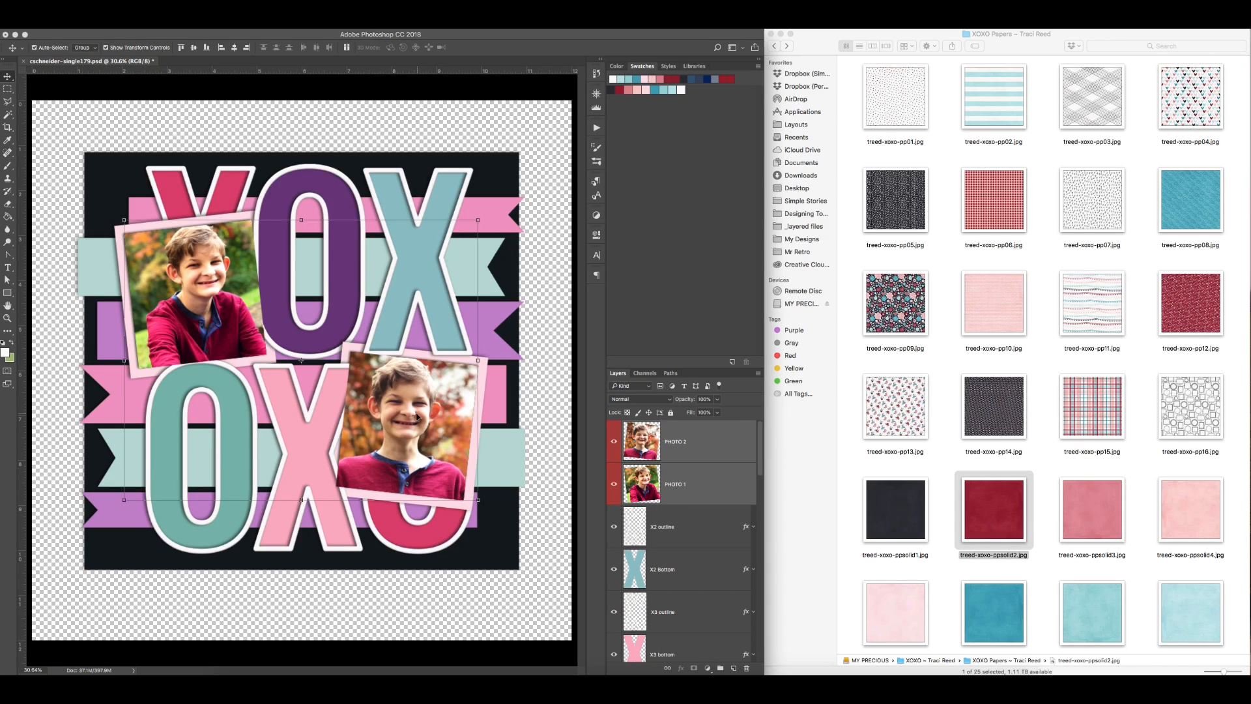
Step: Restack the PHOTO 2 and PHOTO 1 layers directly above their matching photo mats
click(689, 442)
drag(689, 442, 691, 583)
drag(708, 434, 691, 595)
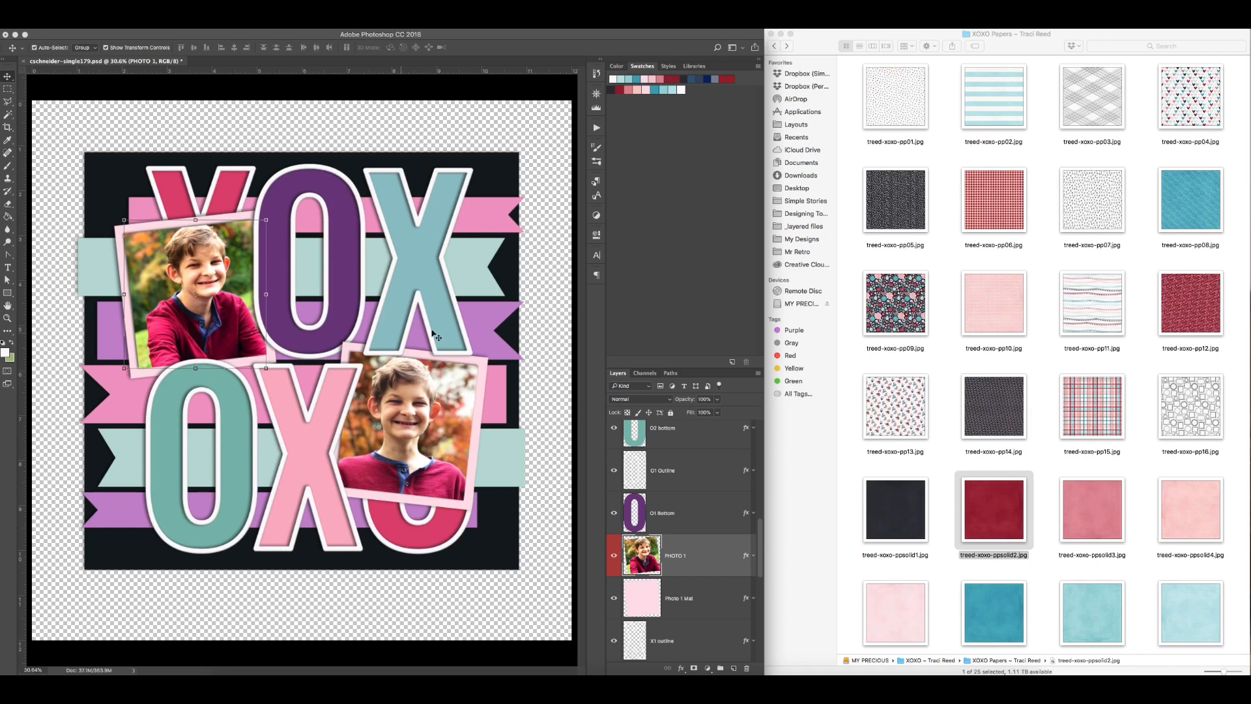
Step: Place the floral paper treed-xoxo-pp09 above Paper 2 and clip it to that layer
click(509, 187)
drag(873, 300, 384, 357)
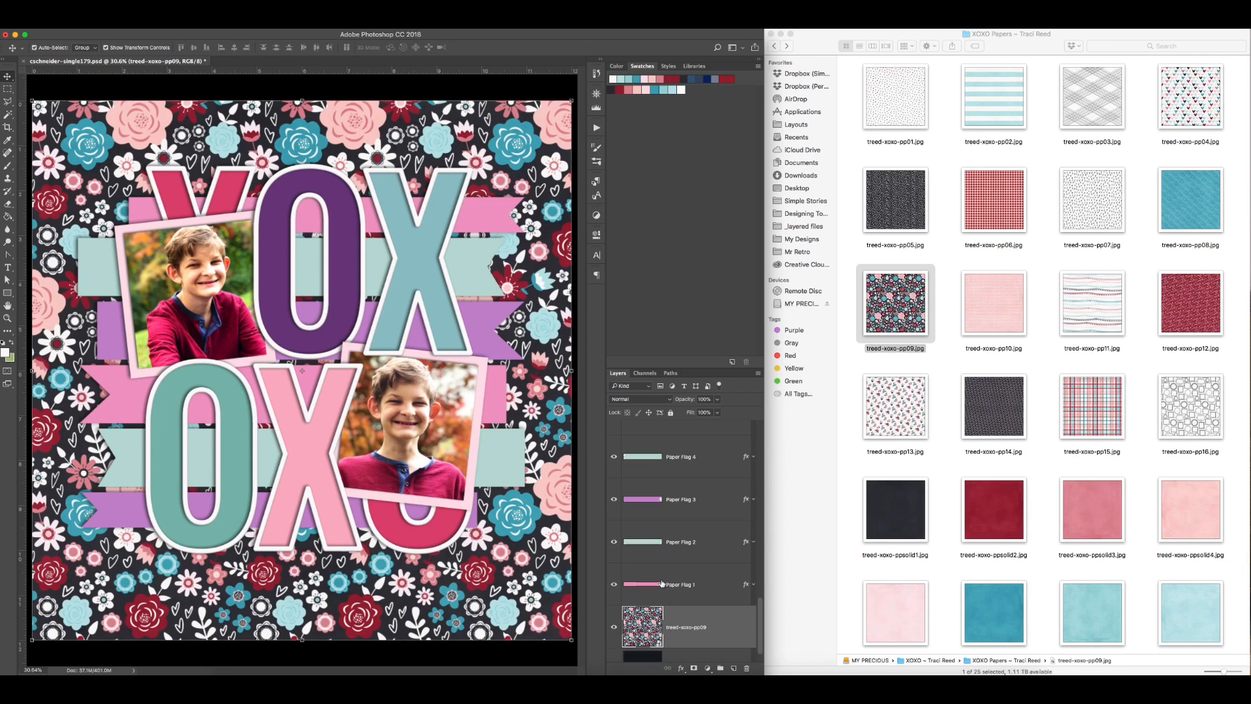
scroll(683, 623, down, 2)
key(Escape)
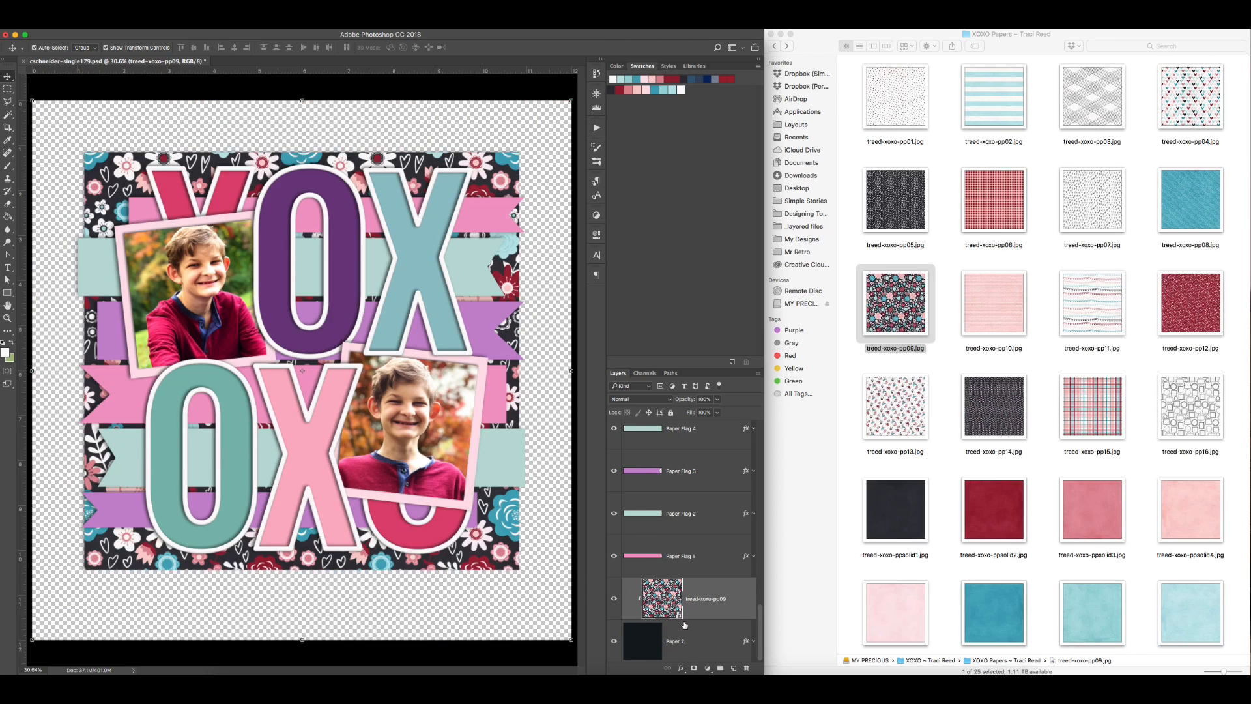
Step: Clear the layer styles from all template layers and merge the floral treed-xoxo-pp09 paper into Paper 2
scroll(700, 457, up, 3)
right_click(704, 432)
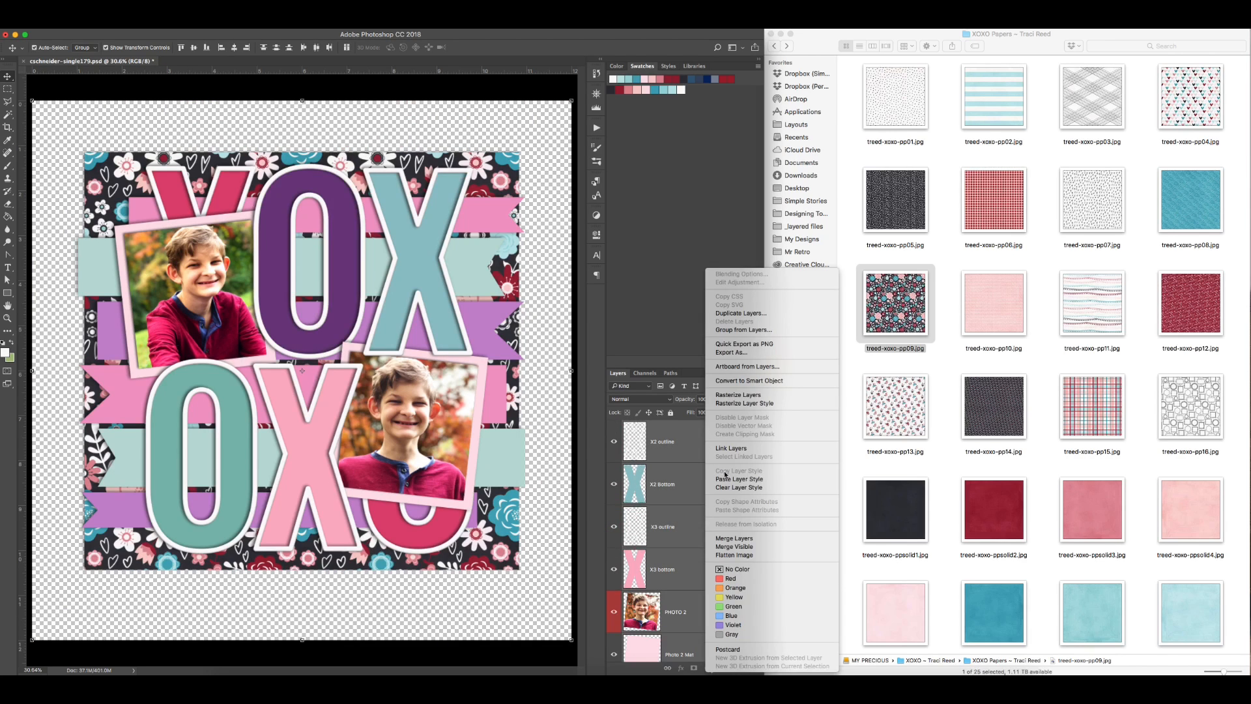
click(725, 491)
scroll(675, 509, down, 10)
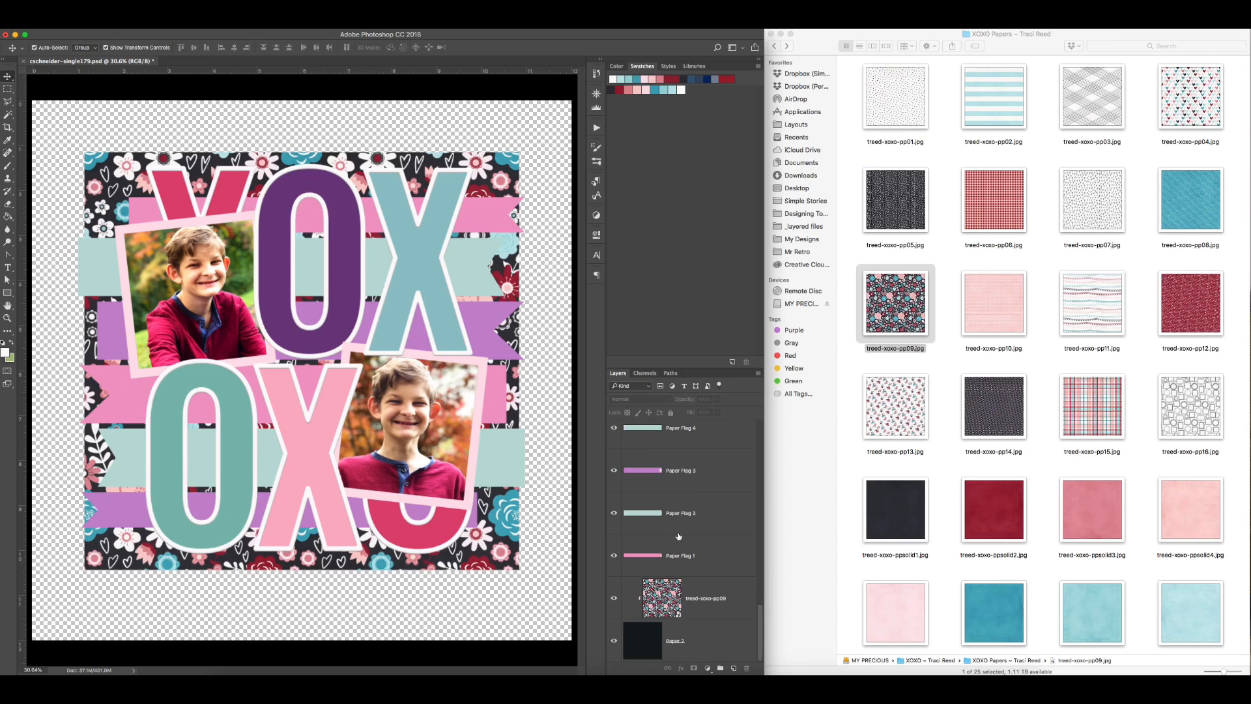
click(688, 589)
key(super+e)
Step: Clip the blue treed-xoxo-pp08 paper to Paper Flag 1 and merge the two layers
click(480, 213)
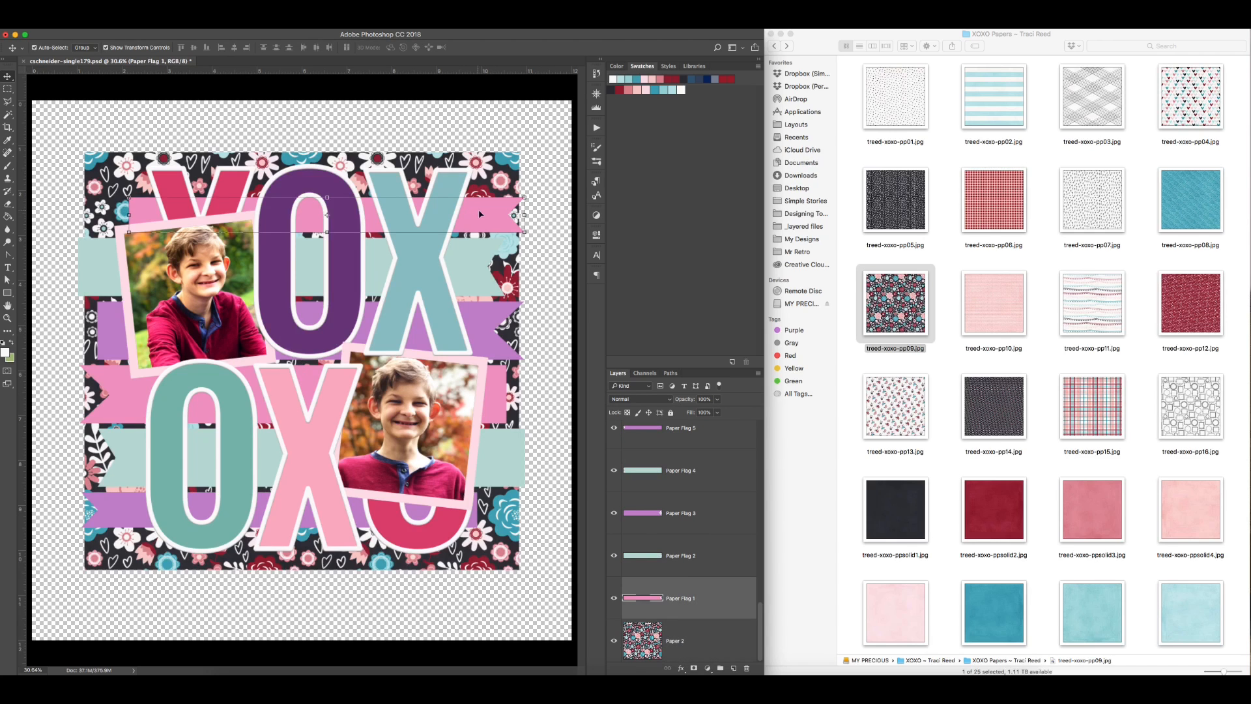
drag(1191, 199, 531, 340)
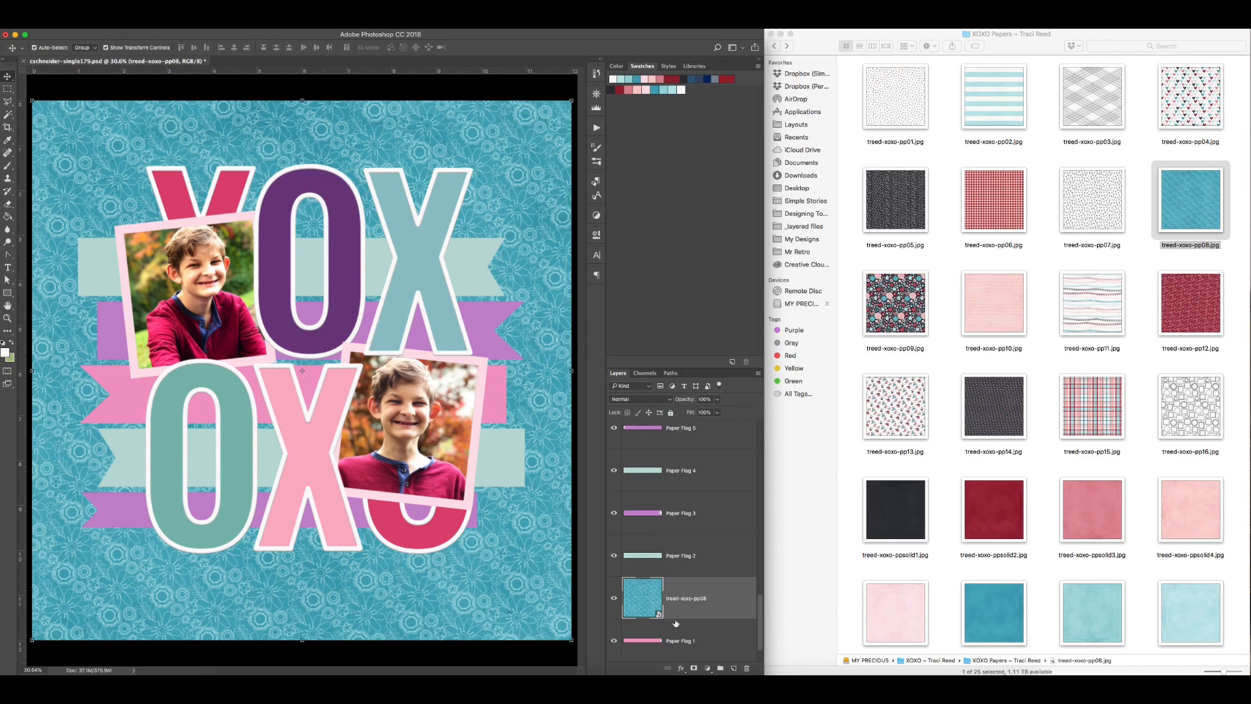
alt+click(686, 618)
shift+click(698, 636)
key(super+e)
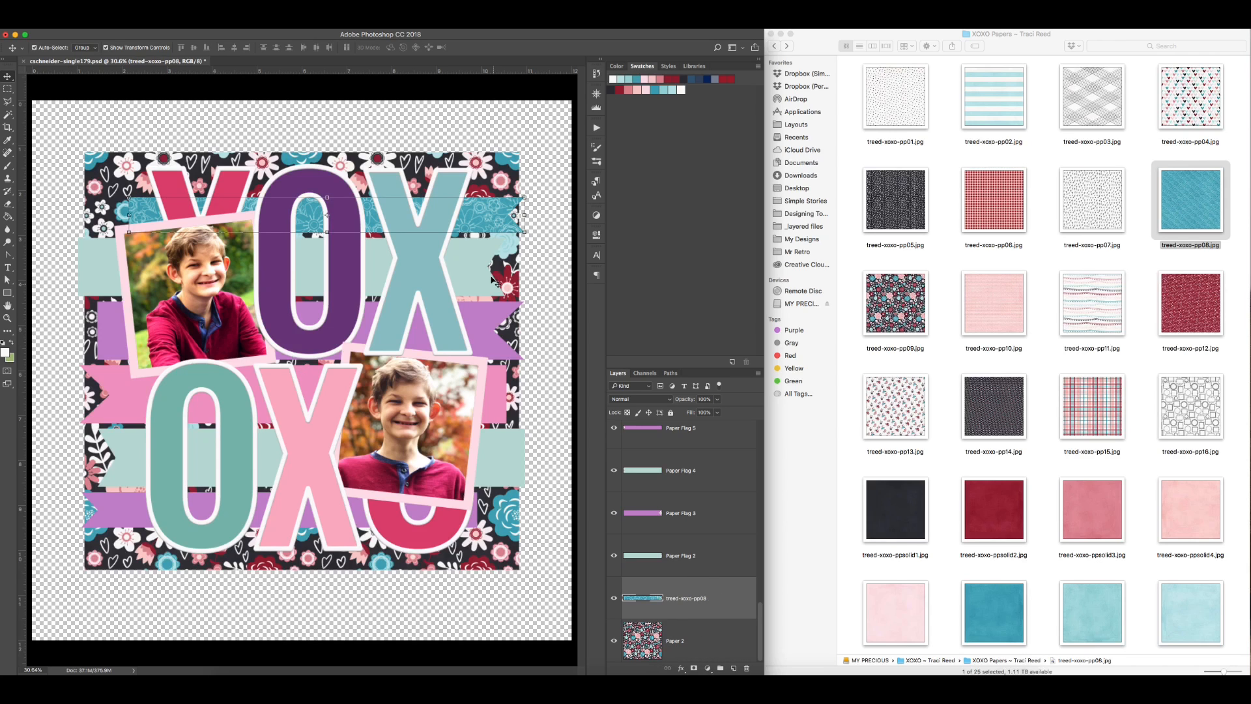
Step: Clip the pink treed-xoxo-pp10 paper to Paper Flag 2 and merge the two layers
click(493, 279)
drag(1003, 304, 559, 275)
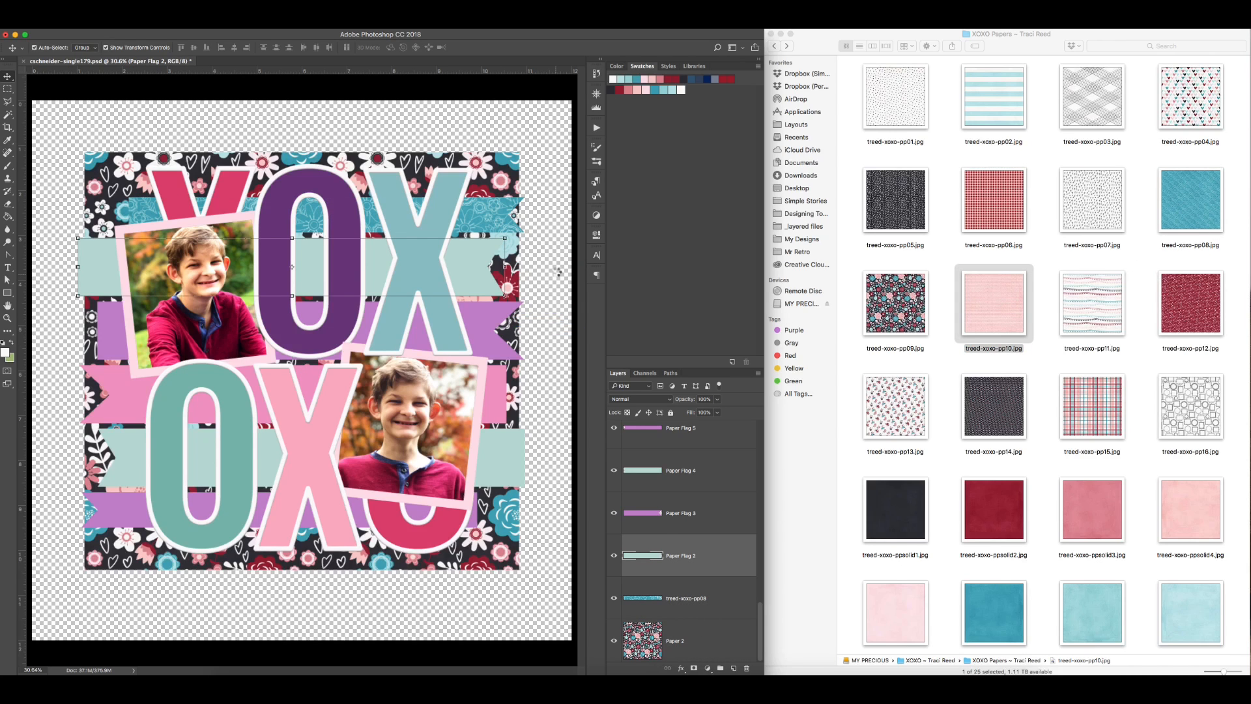
alt+click(702, 576)
super+click(708, 593)
key(super+e)
Step: Place the striped treed-xoxo-pp02 paper on Paper Flag 3, rotate its stripes diagonally, and merge it clipped into the flag
super+click(496, 326)
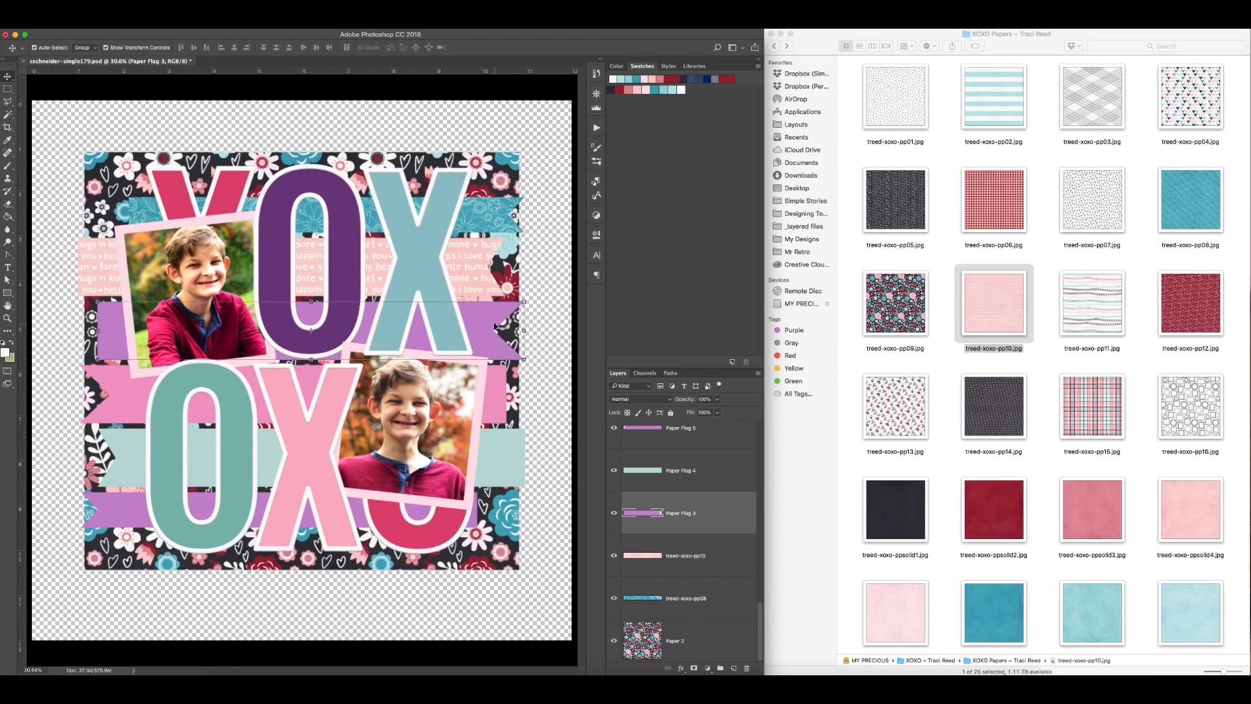
drag(994, 98, 429, 325)
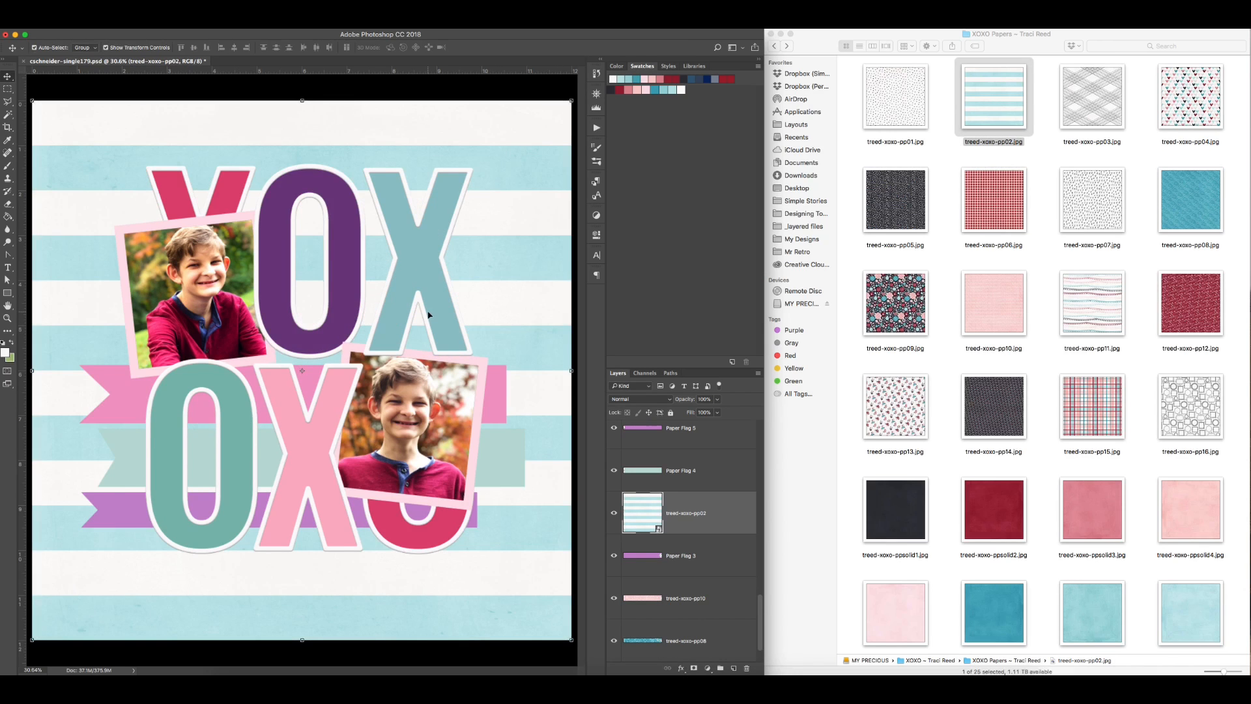
drag(572, 93, 377, 96)
key(Return)
key(super+e)
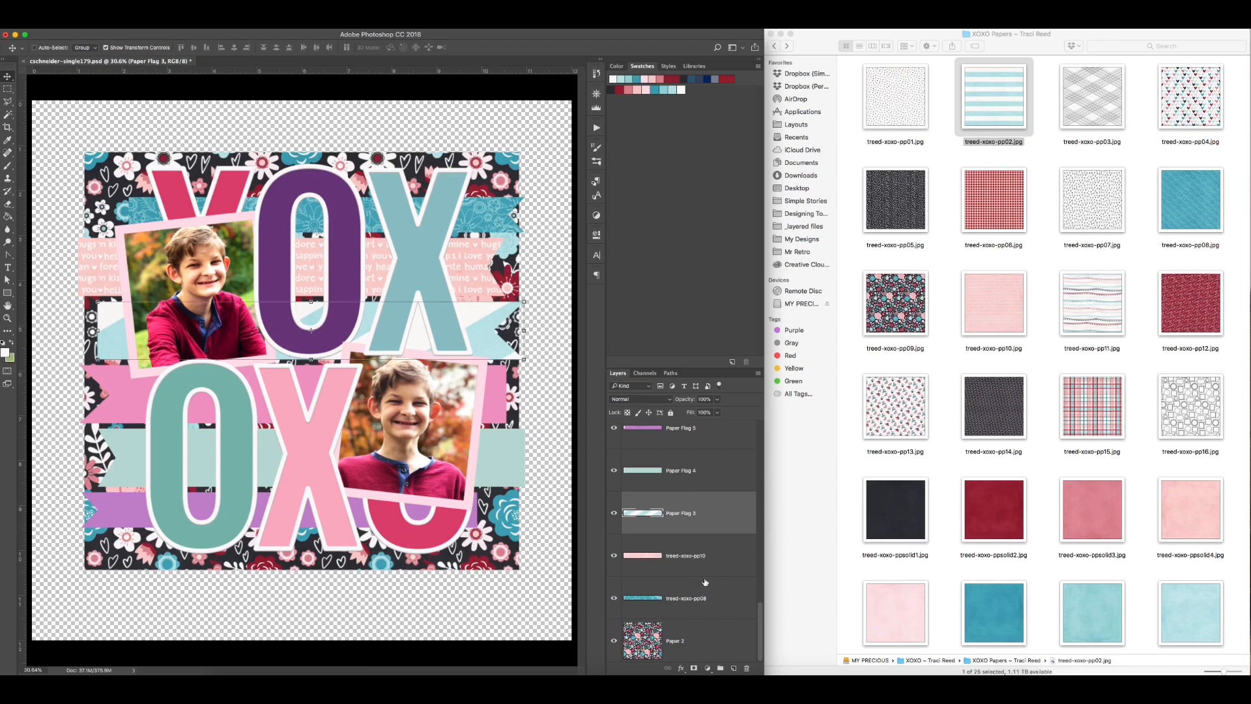
click(698, 575)
Step: Clip the treed-xoxo-pp13 paper to Paper Flag 6 and merge the two layers
click(508, 453)
click(514, 391)
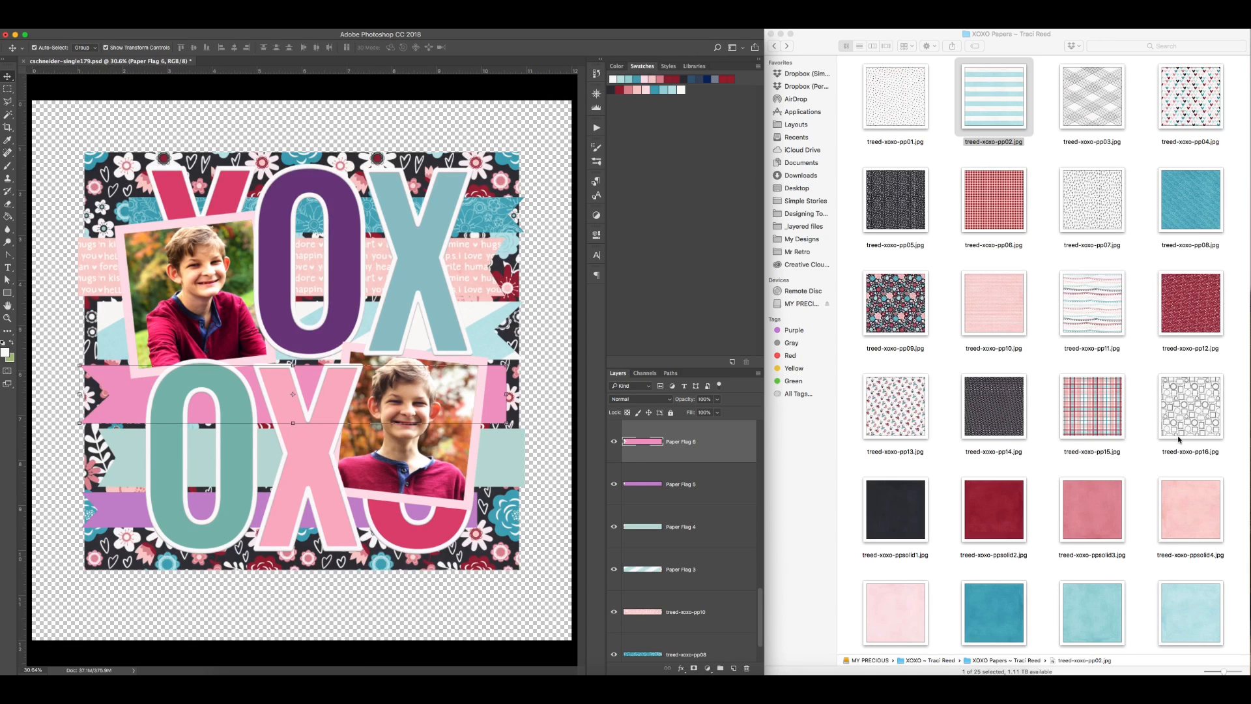
drag(898, 410, 554, 422)
key(alt+super+g)
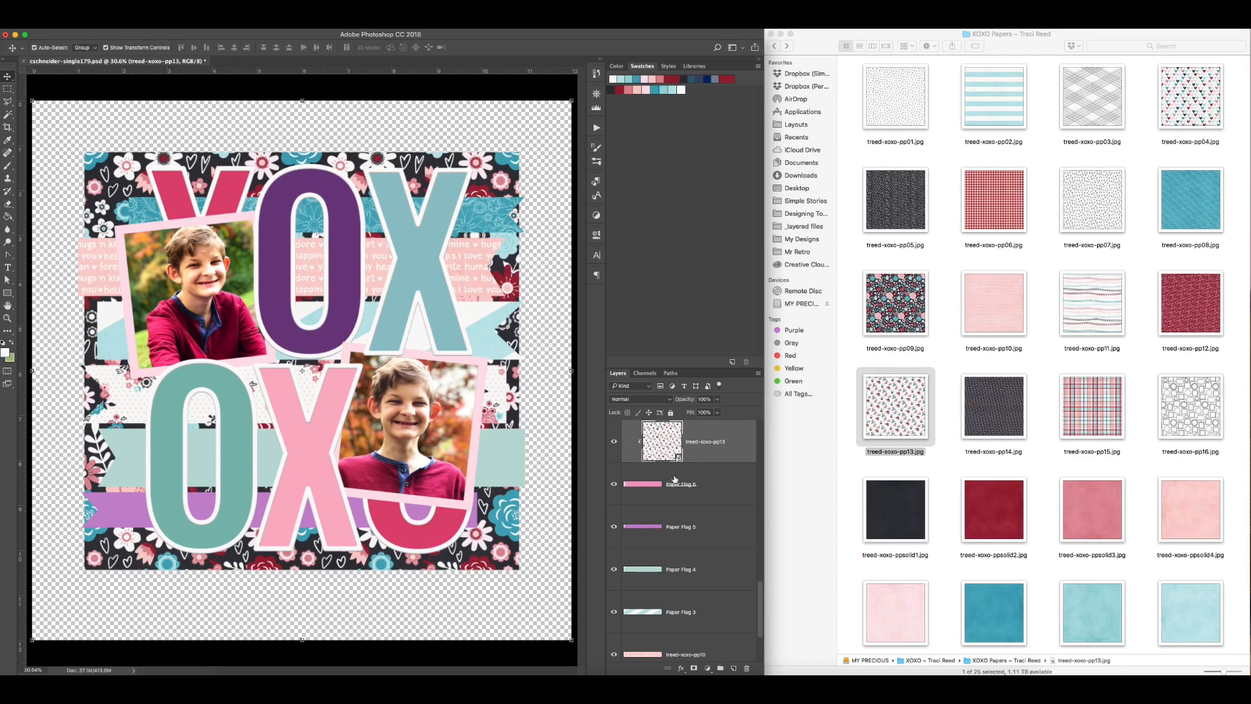
key(super+e)
Step: Clip the dark red treed-xoxo-pp12 paper to Paper Flag 4 and merge the two layers
click(501, 452)
drag(1180, 307, 391, 457)
key(Return)
key(alt+super+g)
key(super+e)
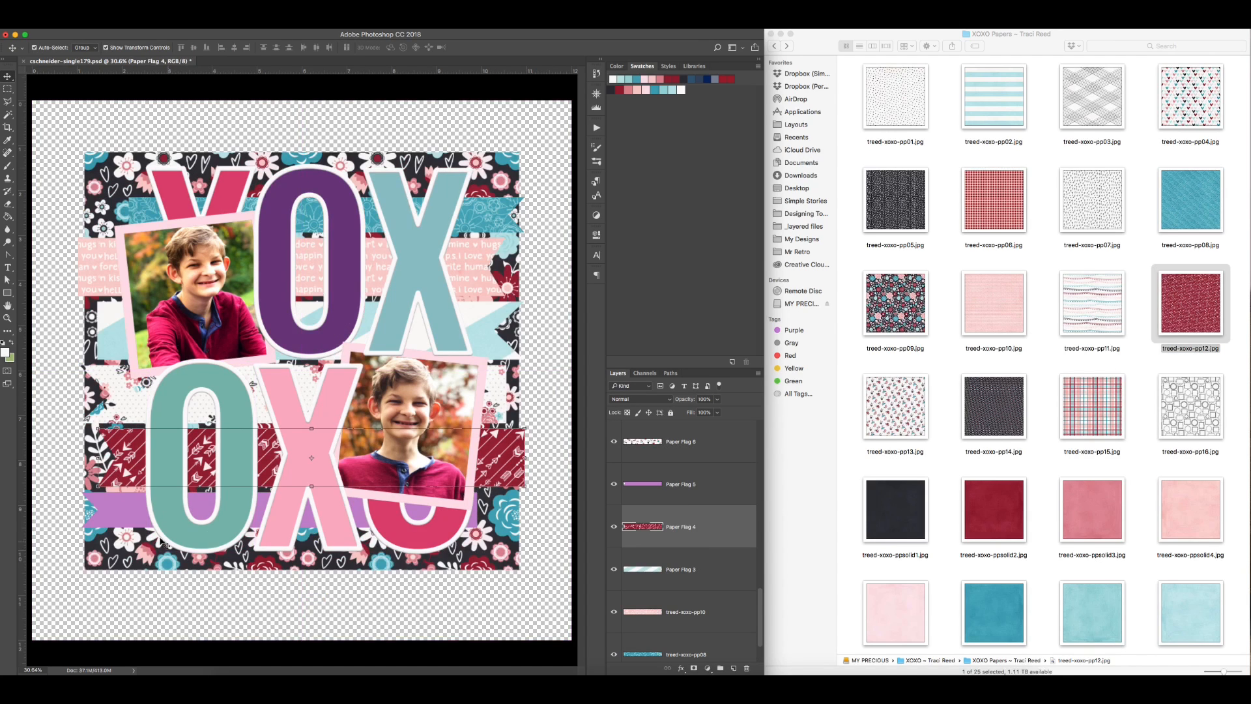
Step: Clip the treed-xoxo-pp01 paper to Paper Flag 5 and merge the two layers
click(156, 498)
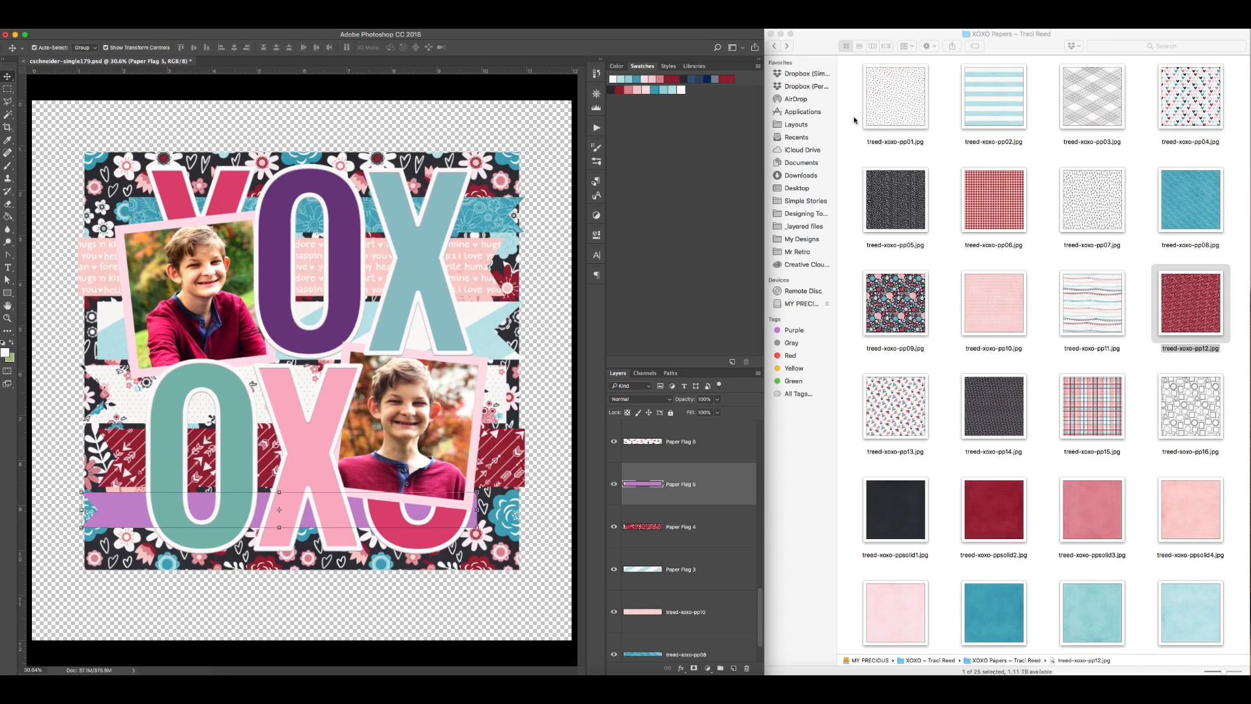
drag(895, 104, 377, 397)
key(Return)
key(alt+super+g)
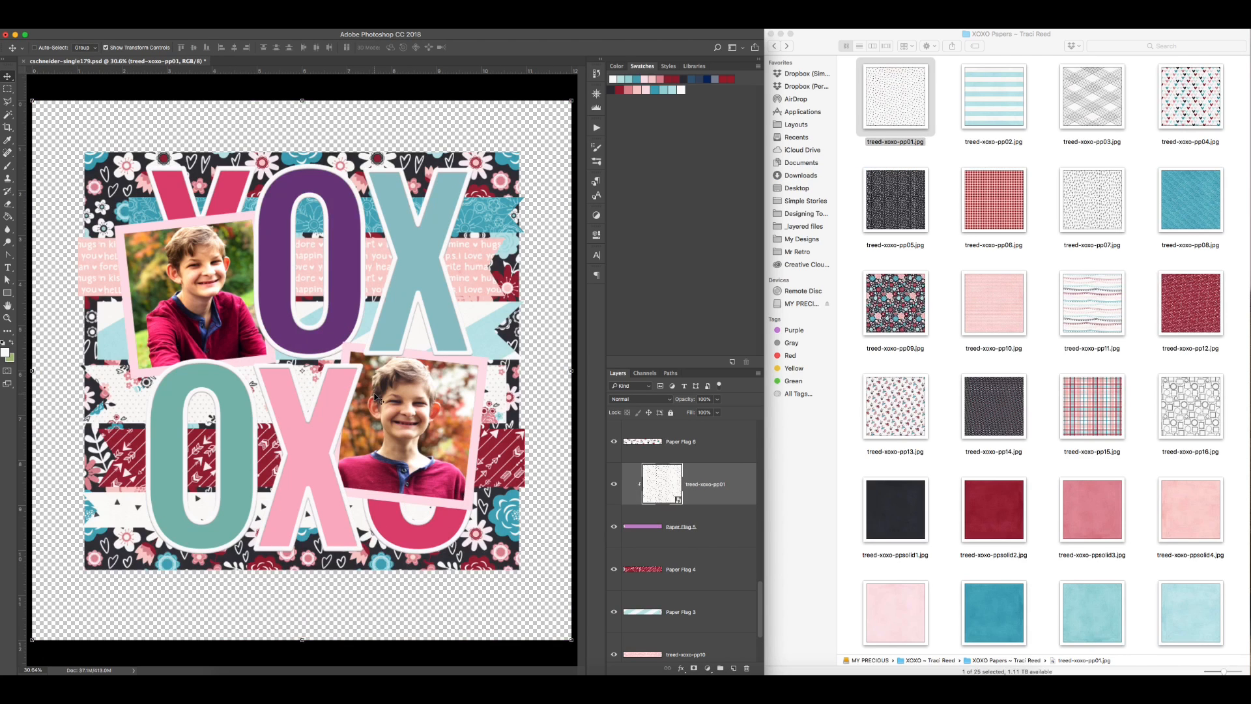
key(super+e)
Step: Clip the dark red treed-xoxo-pp12 paper to the X1 bottom letter and merge them
click(233, 203)
drag(1191, 303, 474, 292)
key(alt+super+g)
key(super+e)
Step: Clip the hearts paper treed-xoxo-pp04 to the O1 Bottom letter and merge them
click(348, 211)
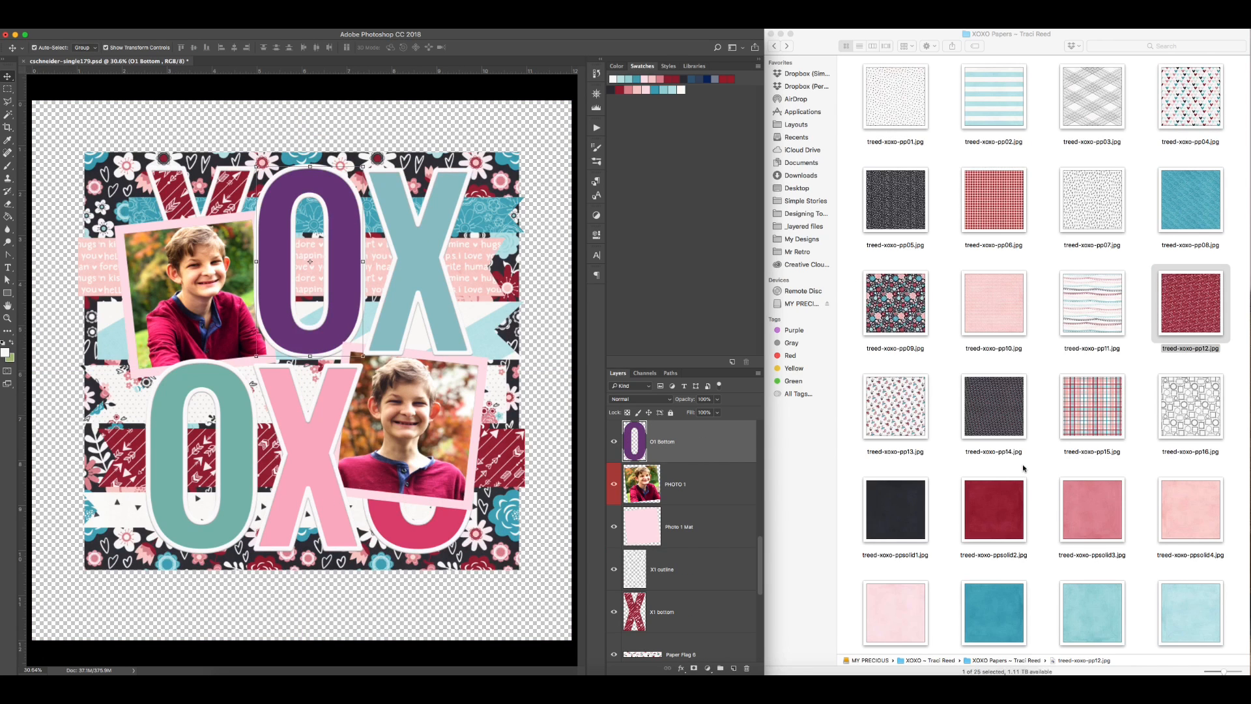
scroll(1184, 404, down, 5)
scroll(1173, 293, up, 5)
drag(1190, 101, 432, 323)
key(Return)
key(alt+super+g)
key(super+e)
Step: Try the dotted treed-xoxo-pp14 paper clipped to the X2 Bottom letter, and delete it
click(426, 250)
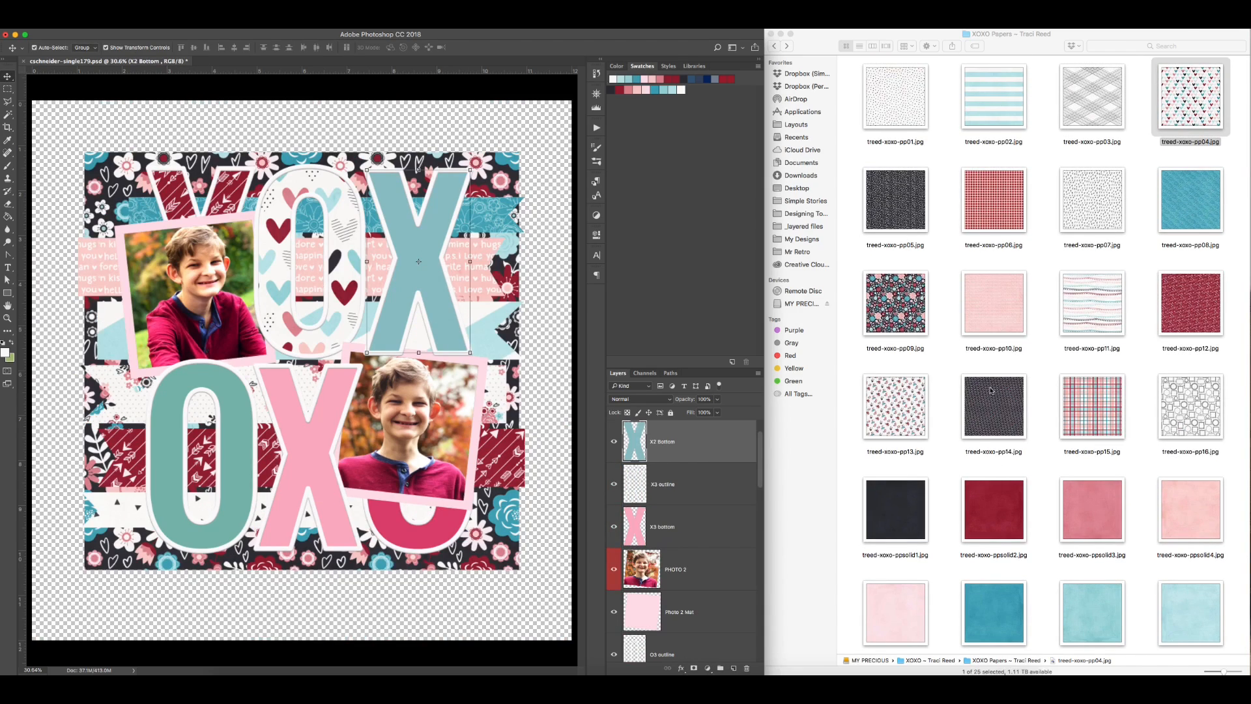
drag(991, 390, 456, 339)
key(Return)
key(alt+super+g)
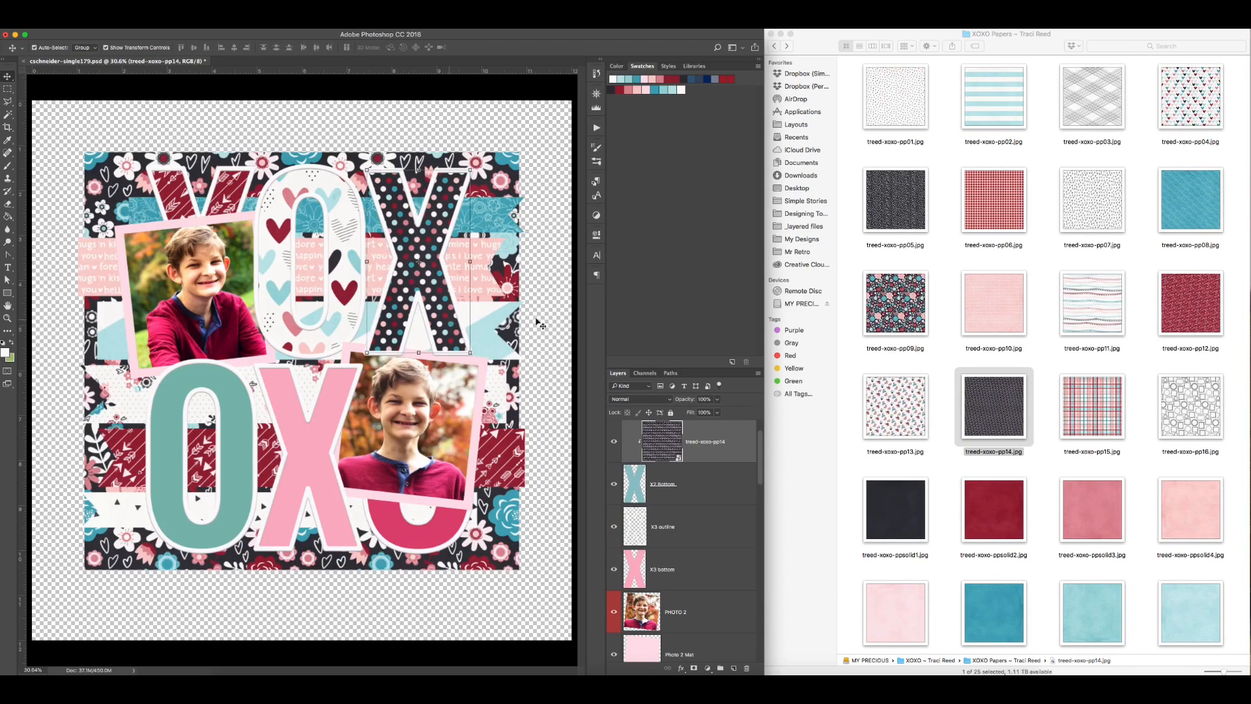
key(Delete)
Step: Place the dark treed-xoxo-pp05 paper above the X2 Bottom letter and clip it
drag(895, 200, 420, 324)
key(Return)
key(alt+super+g)
Step: Place the red gingham treed-xoxo-pp06 paper on the O2 bottom letter and clip it
click(222, 439)
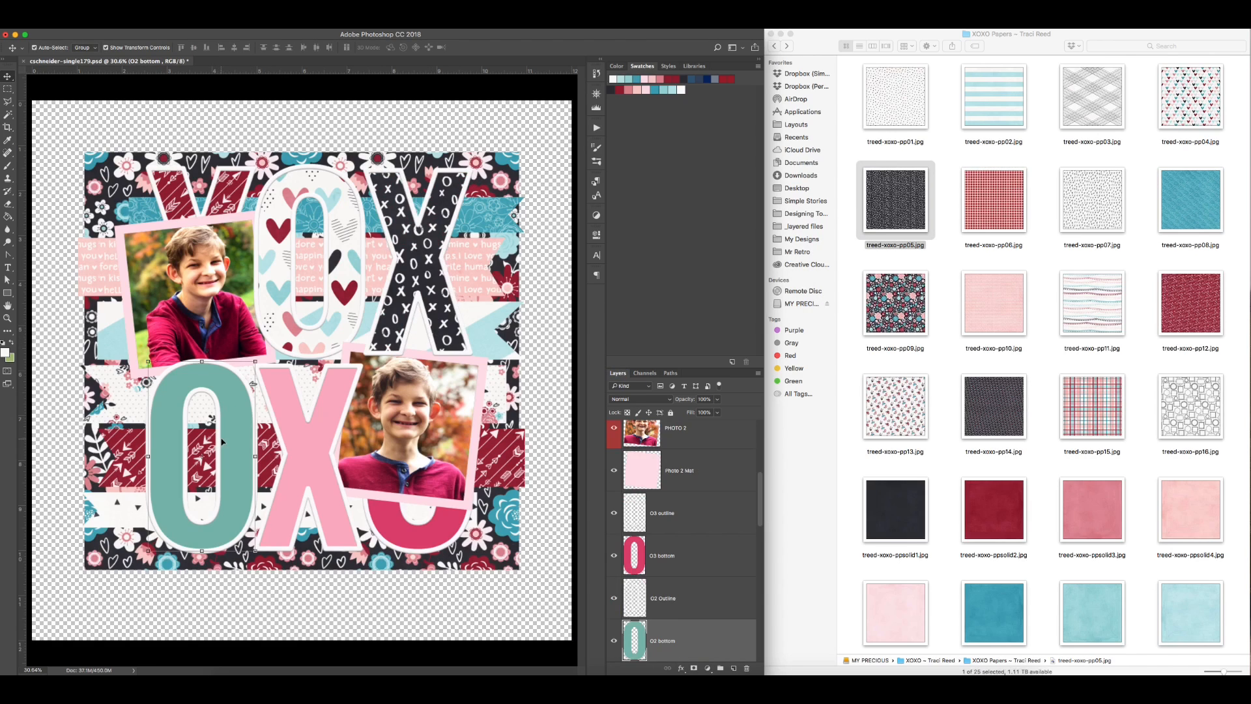
drag(1010, 171, 339, 417)
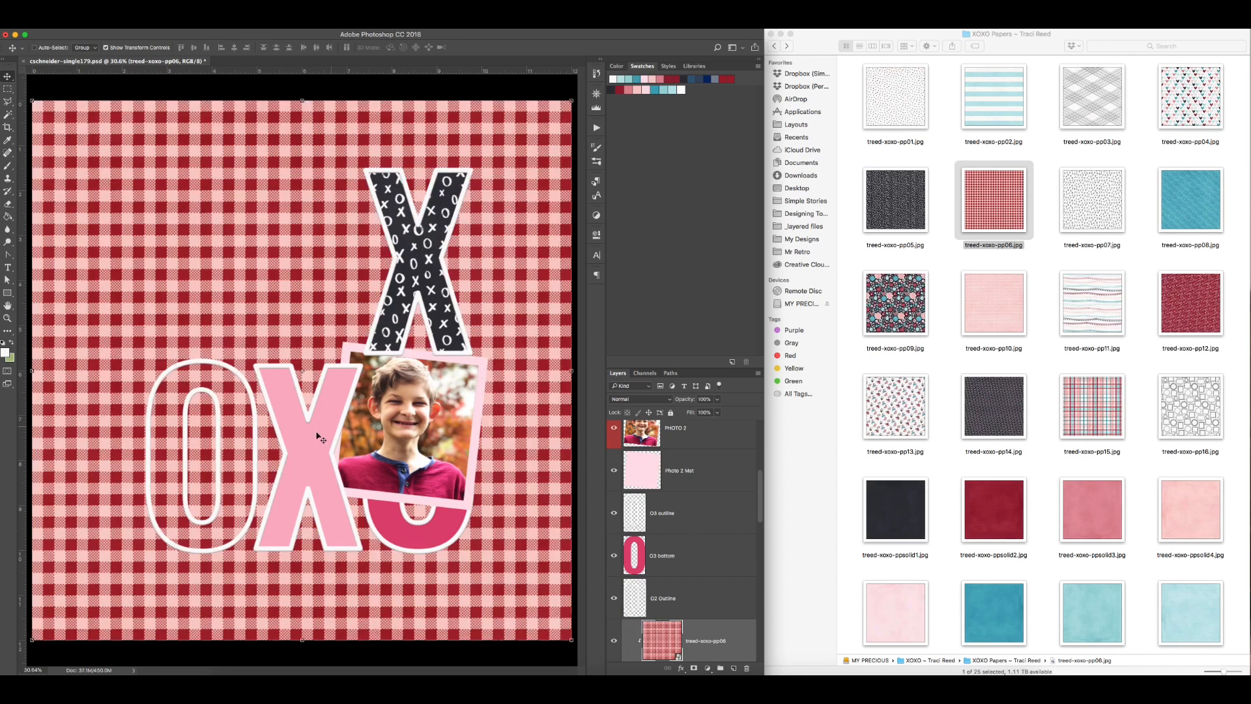
key(Return)
key(alt+super+g)
Step: Place the plaid treed-xoxo-pp15 paper on the X3 bottom letter and clip it
click(314, 439)
drag(1096, 379, 447, 459)
key(Return)
key(alt+super+g)
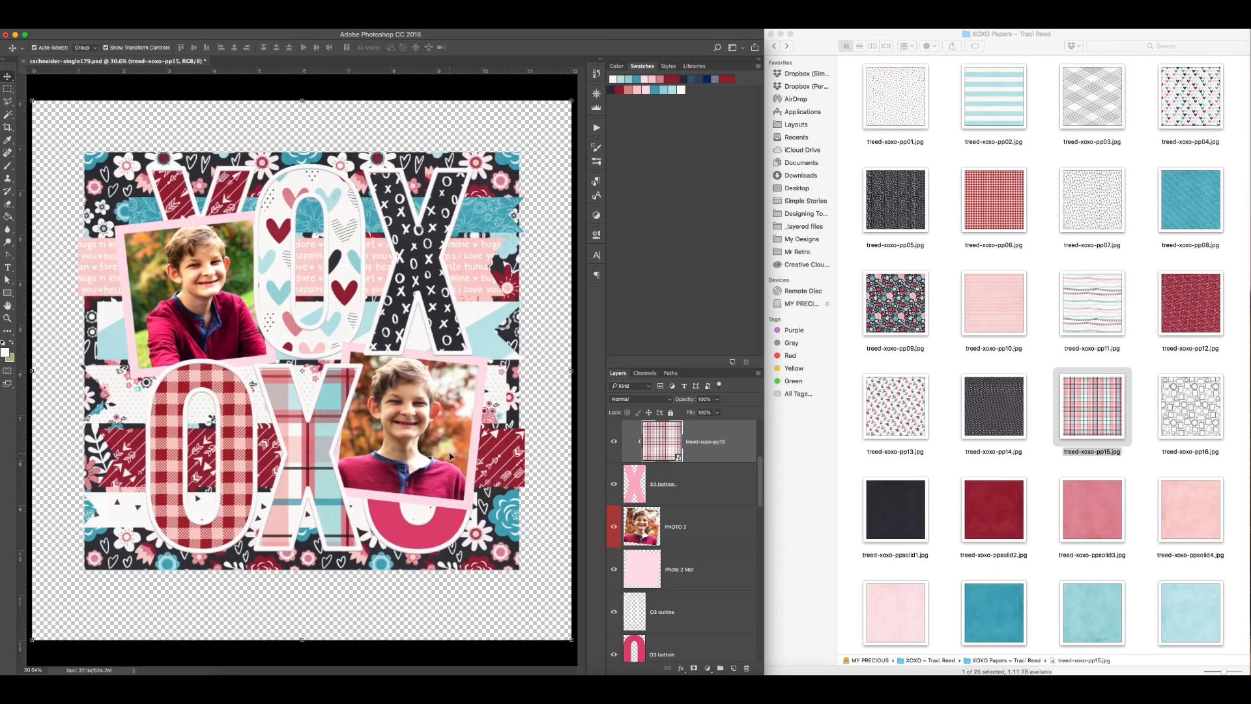
Step: Place the treed-xoxo-pp03 paper on the O3 bottom letter and clip it
click(447, 525)
drag(1093, 97, 477, 356)
key(Return)
key(alt+super+g)
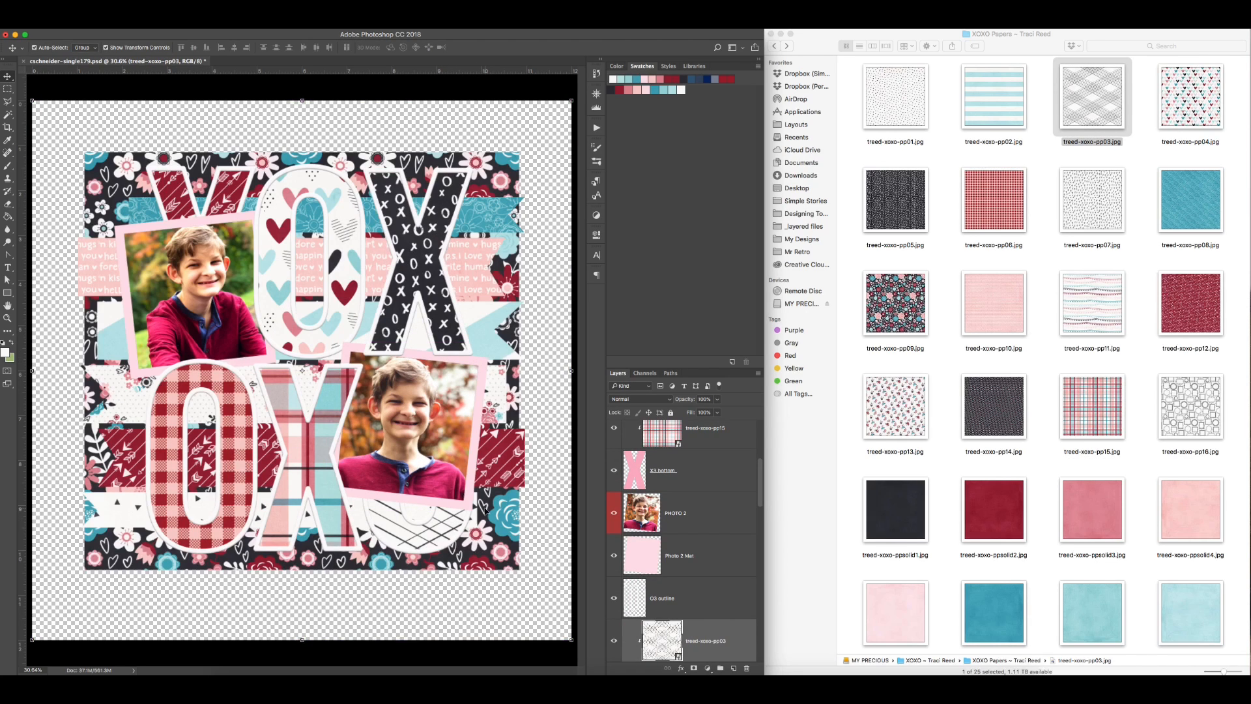
Step: Delete the Photo 1 Mat and Photo 2 Mat layers behind the two photos
click(471, 504)
shift+click(273, 360)
key(Delete)
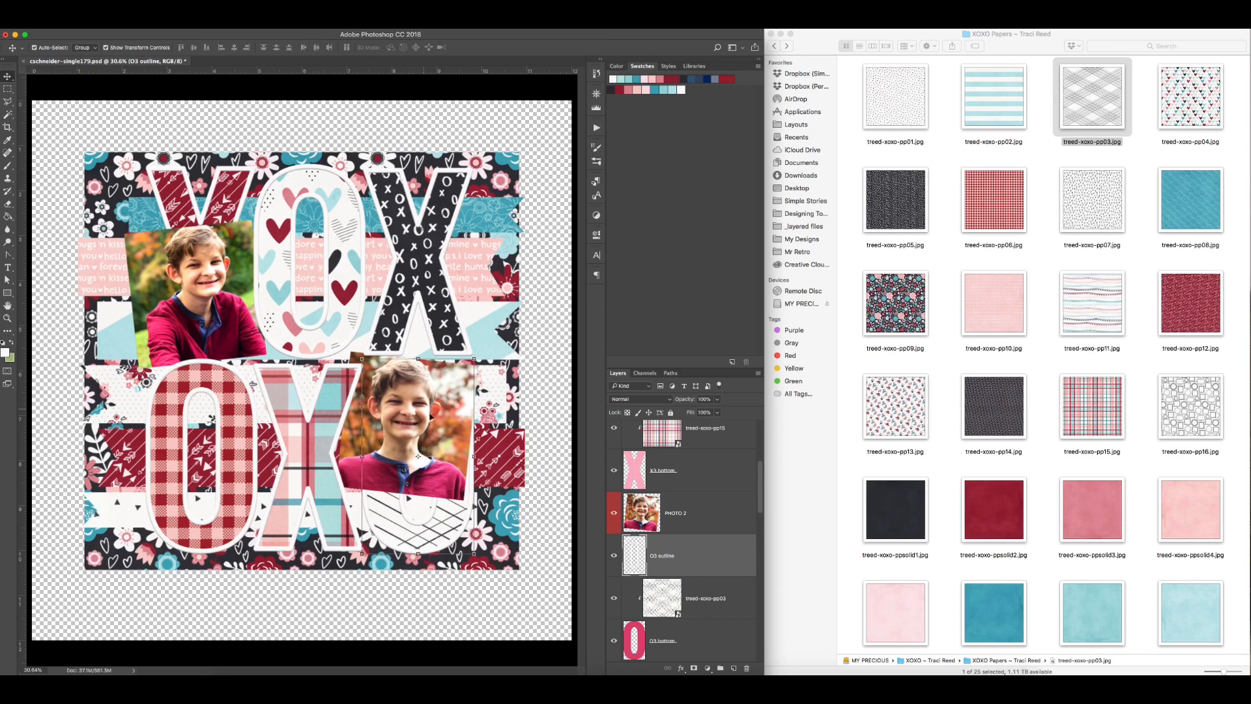
Step: Merge treed-xoxo-pp03 into the O3 bottom letter and treed-xoxo-pp15 into the X3 bottom letter
click(693, 591)
key(super+e)
click(709, 438)
key(super+e)
Step: Merge treed-xoxo-pp04 into the O1 Bottom letter and treed-xoxo-pp06 into the O2 bottom letter
scroll(697, 464, down, 7)
scroll(697, 476, up, 1)
click(702, 507)
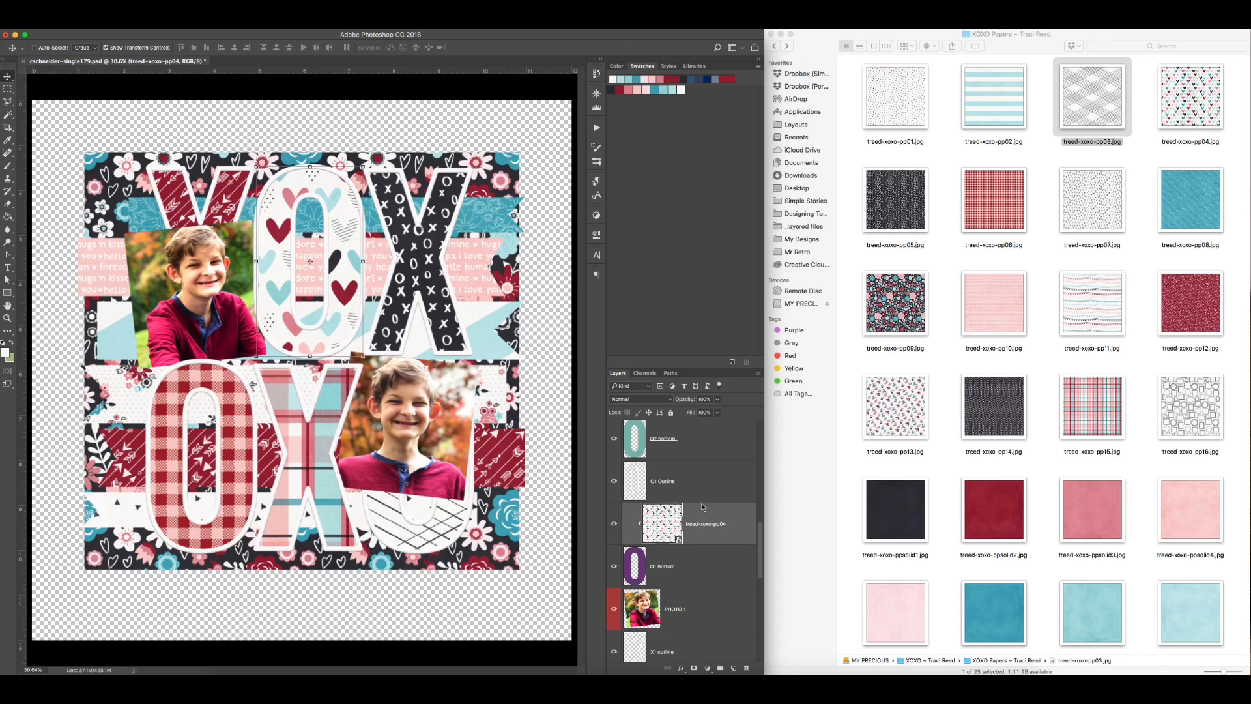
key(super+e)
click(700, 476)
key(super+e)
Step: Merge the clipped treed-xoxo-pp05 paper into the X2 Bottom letter layer
scroll(699, 484, up, 5)
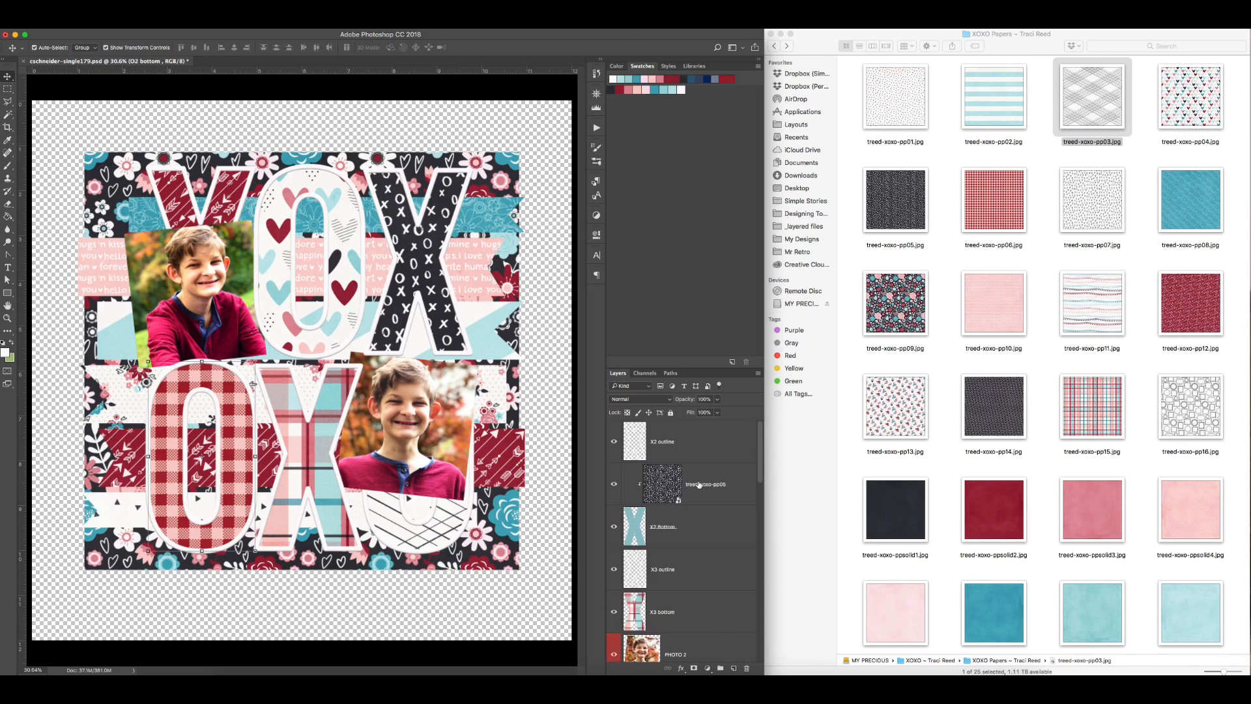
click(700, 484)
key(super+e)
scroll(698, 485, down, 3)
scroll(697, 485, up, 3)
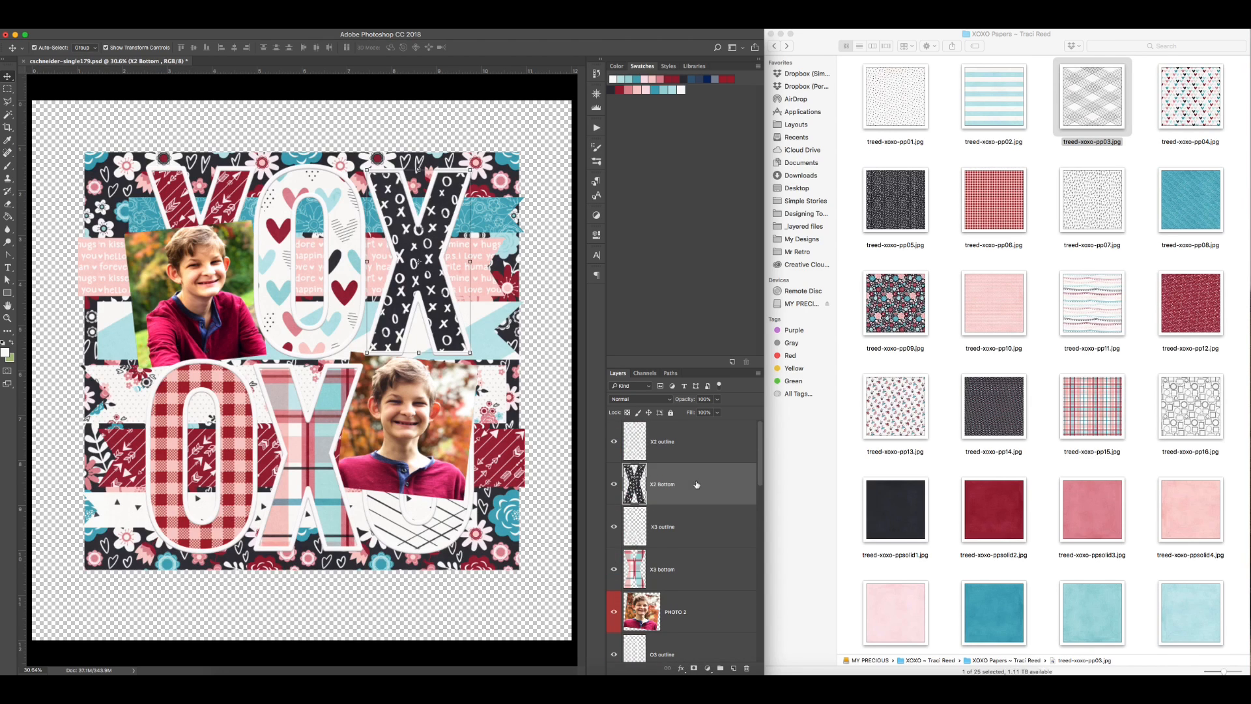
Step: Resize the canvas to US Letter portrait, 8.5 by 11 inches
click(535, 494)
key(super+alt+c)
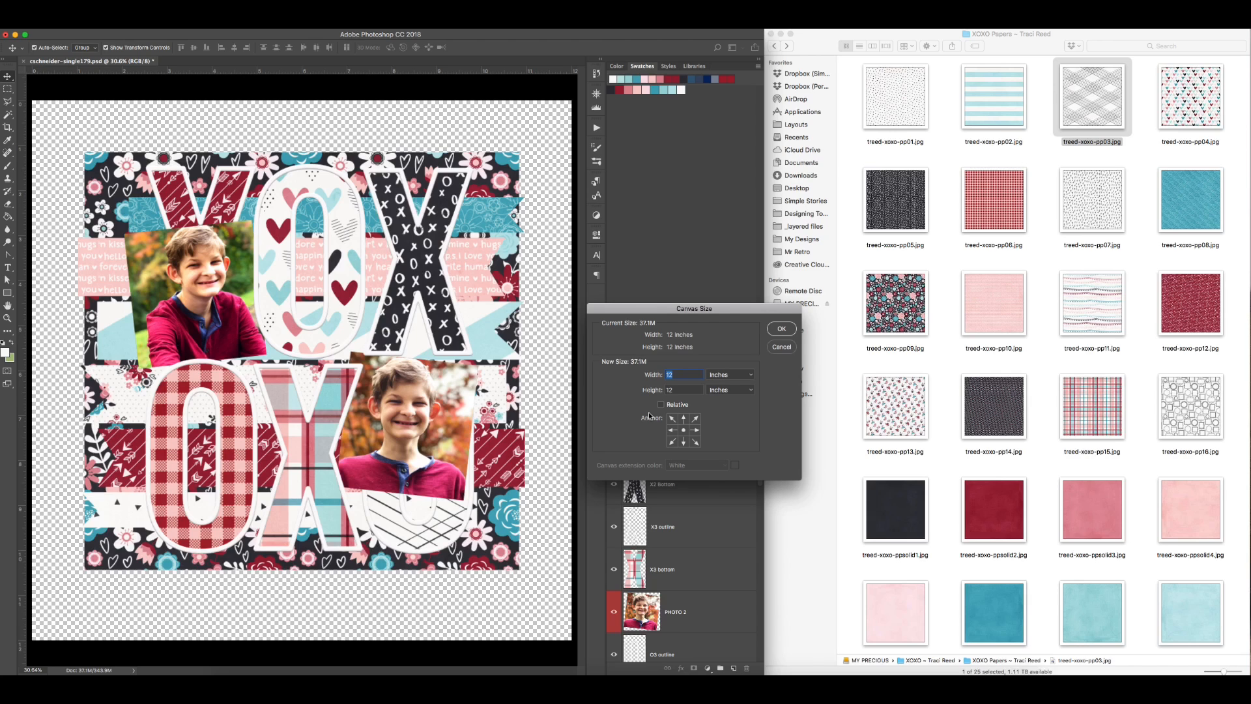
key(Return)
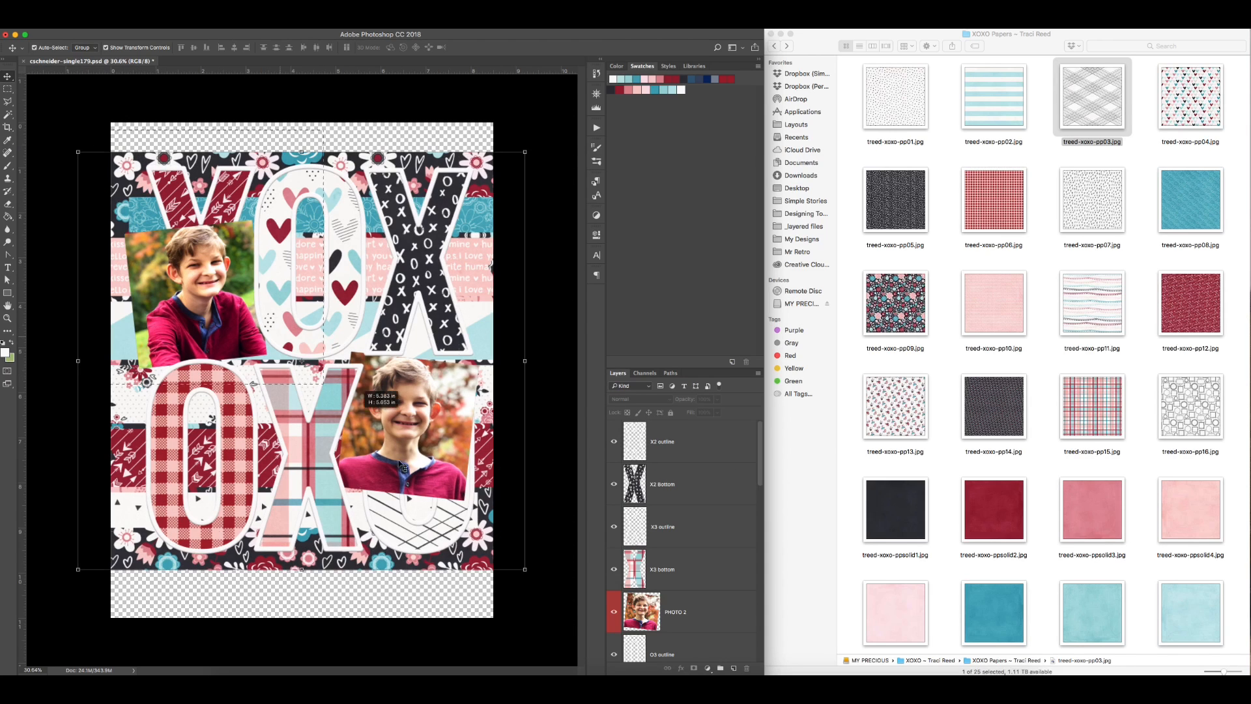
Step: Scale the floral background paper and the layout elements down proportionally to fit the canvas width
drag(526, 360, 503, 361)
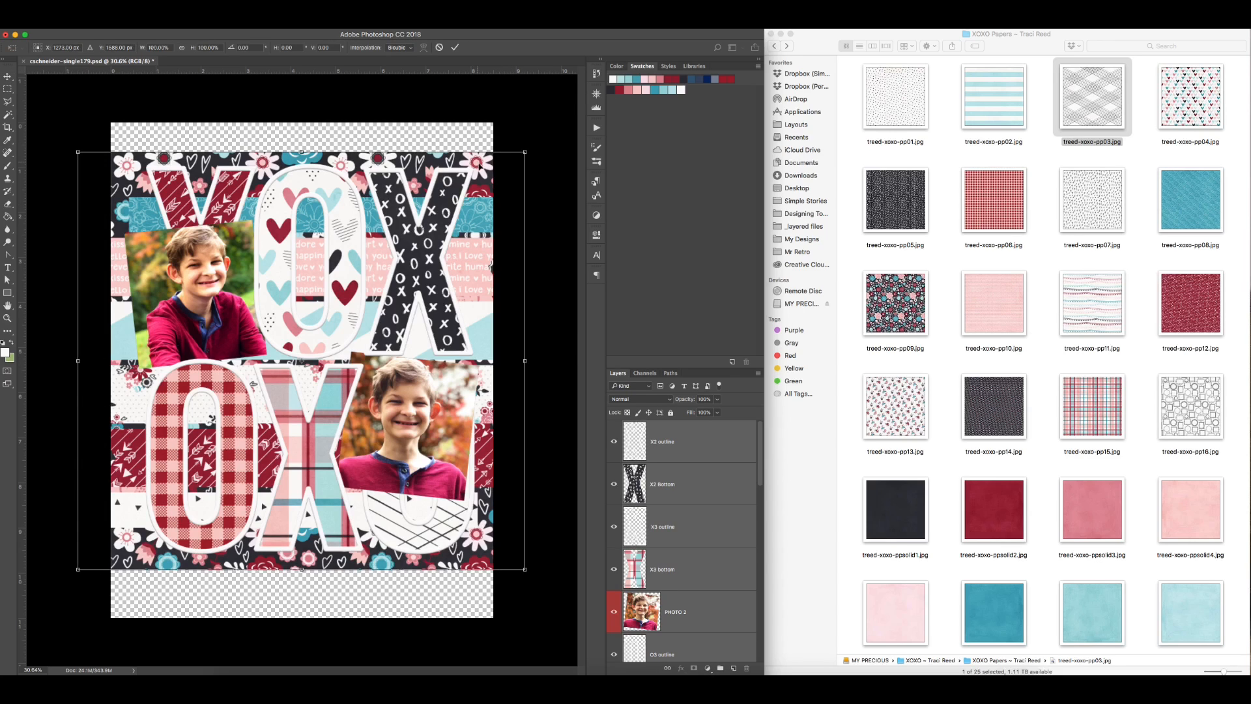
key(Return)
click(492, 162)
drag(520, 361, 493, 362)
click(182, 49)
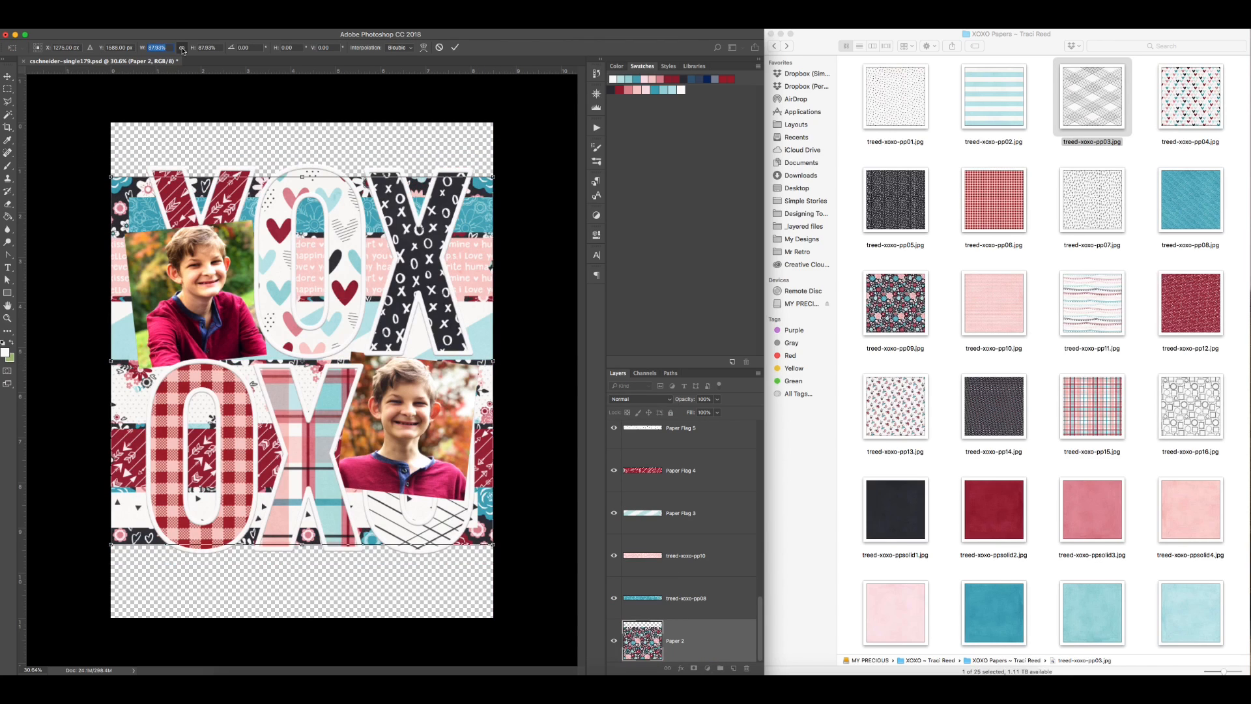
key(Return)
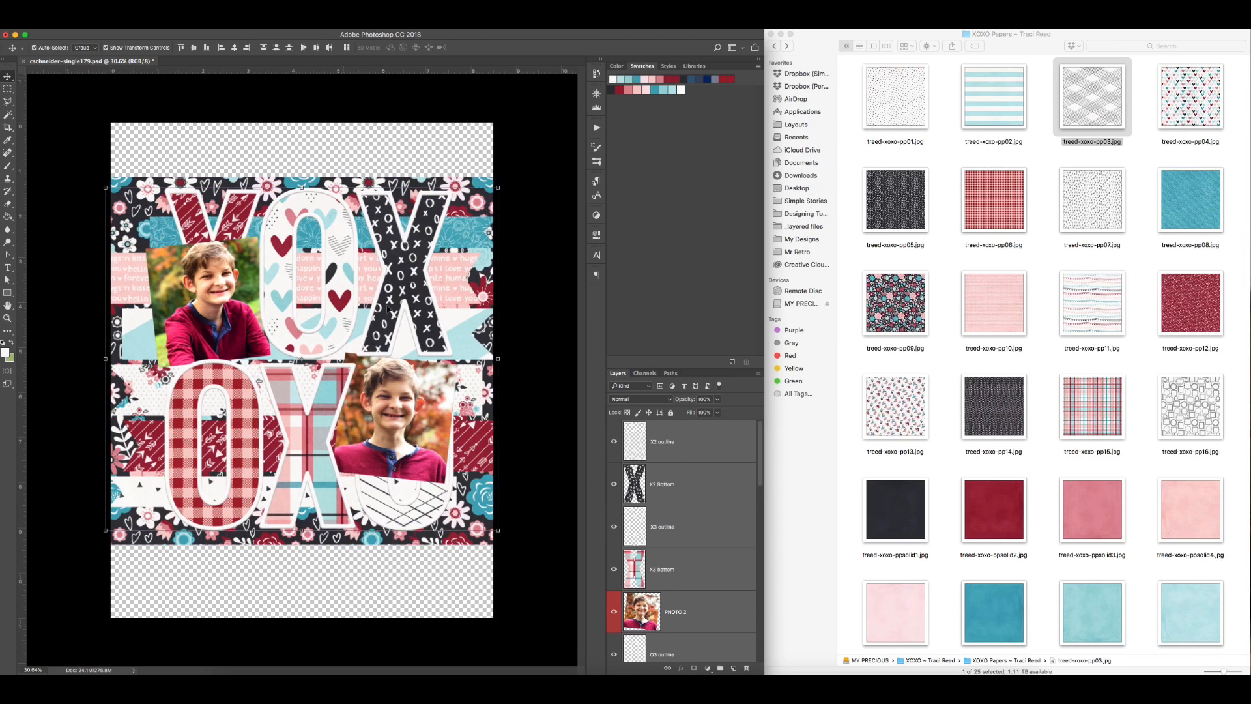
click(496, 427)
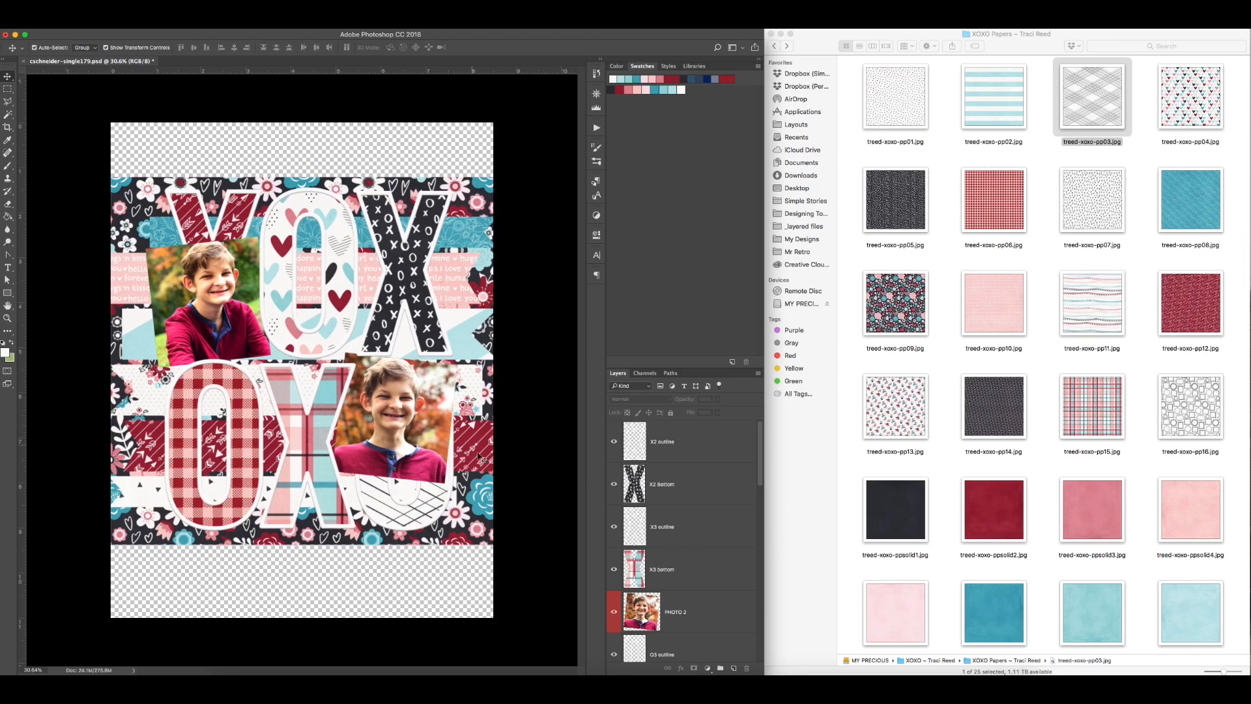
Step: Hide everything except Paper 2, treed-xoxo-pp08, treed-xoxo-pp10 and Paper Flag 5, and move the floral paper to the top of the canvas
scroll(641, 590, down, 15)
drag(615, 599, 614, 436)
drag(415, 347, 413, 290)
click(614, 597)
click(614, 555)
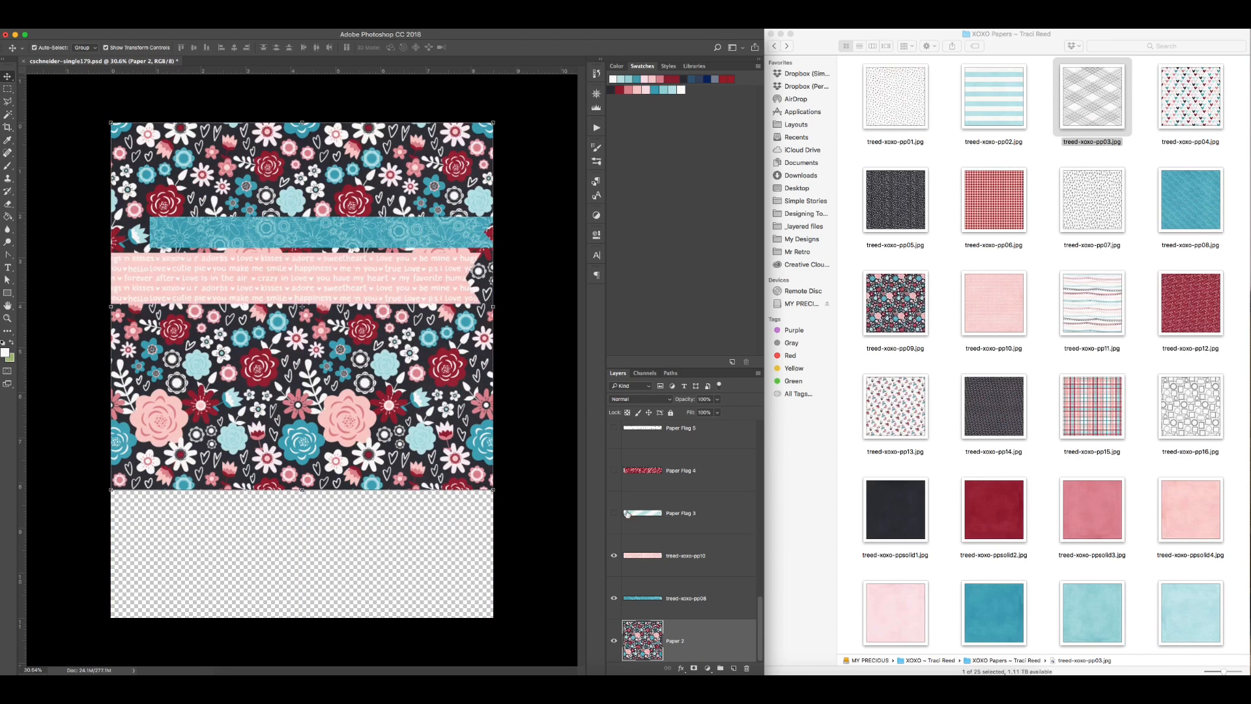
click(614, 429)
Step: Center the three paper strips horizontally and stack them below the floral paper
drag(326, 536, 283, 203)
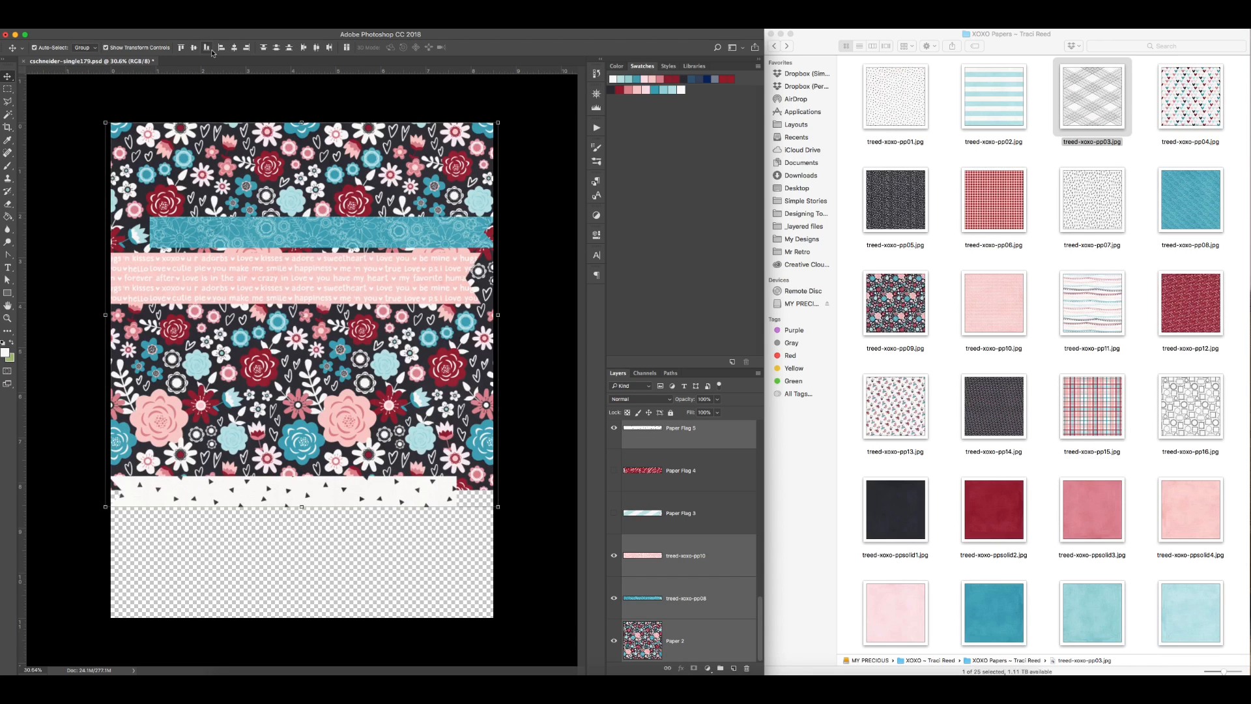
click(234, 47)
click(551, 241)
drag(446, 284, 445, 598)
drag(422, 494, 421, 550)
drag(361, 234, 361, 507)
Step: Select the arranged papers and check the print settings for US Letter Borderless paper without printing
drag(513, 610, 340, 314)
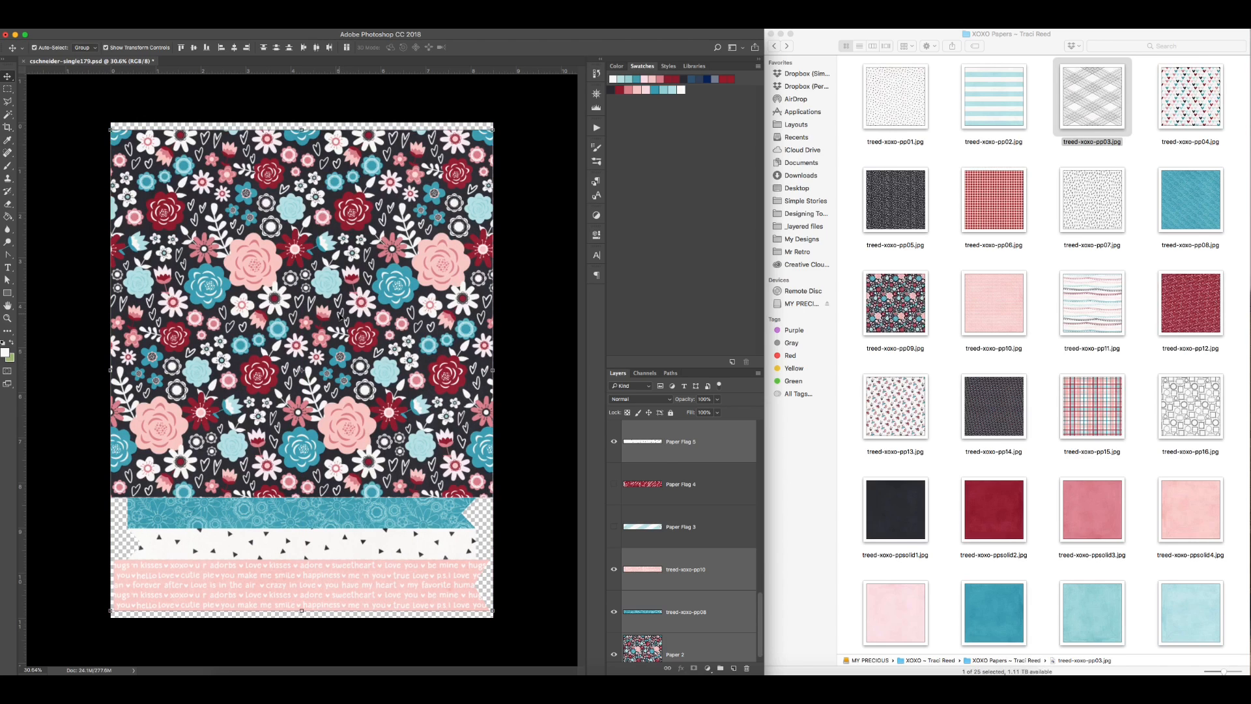
key(super+p)
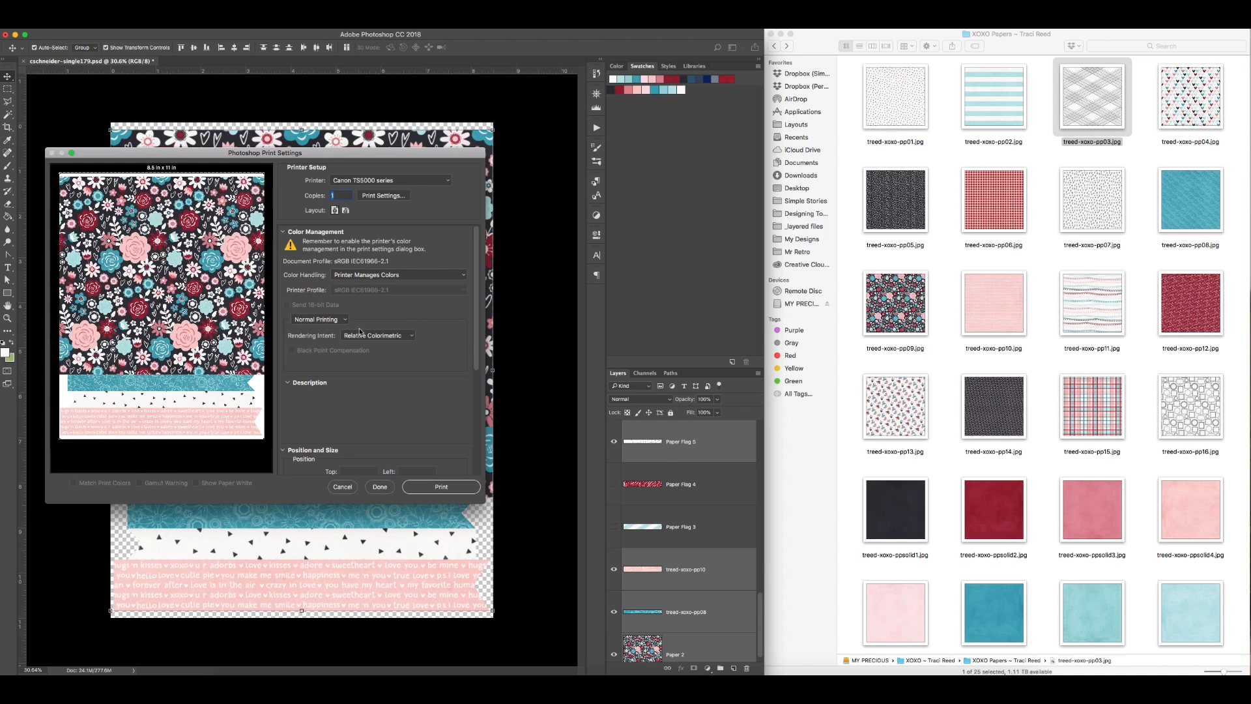
click(384, 195)
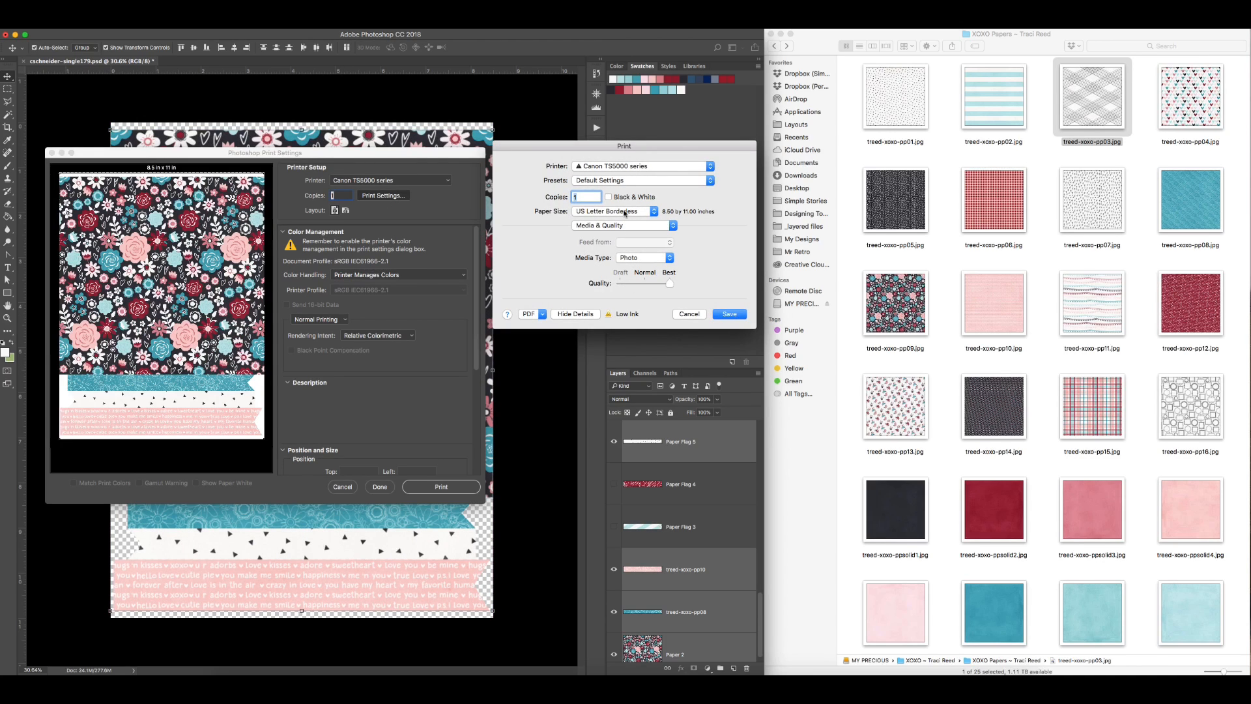
click(721, 315)
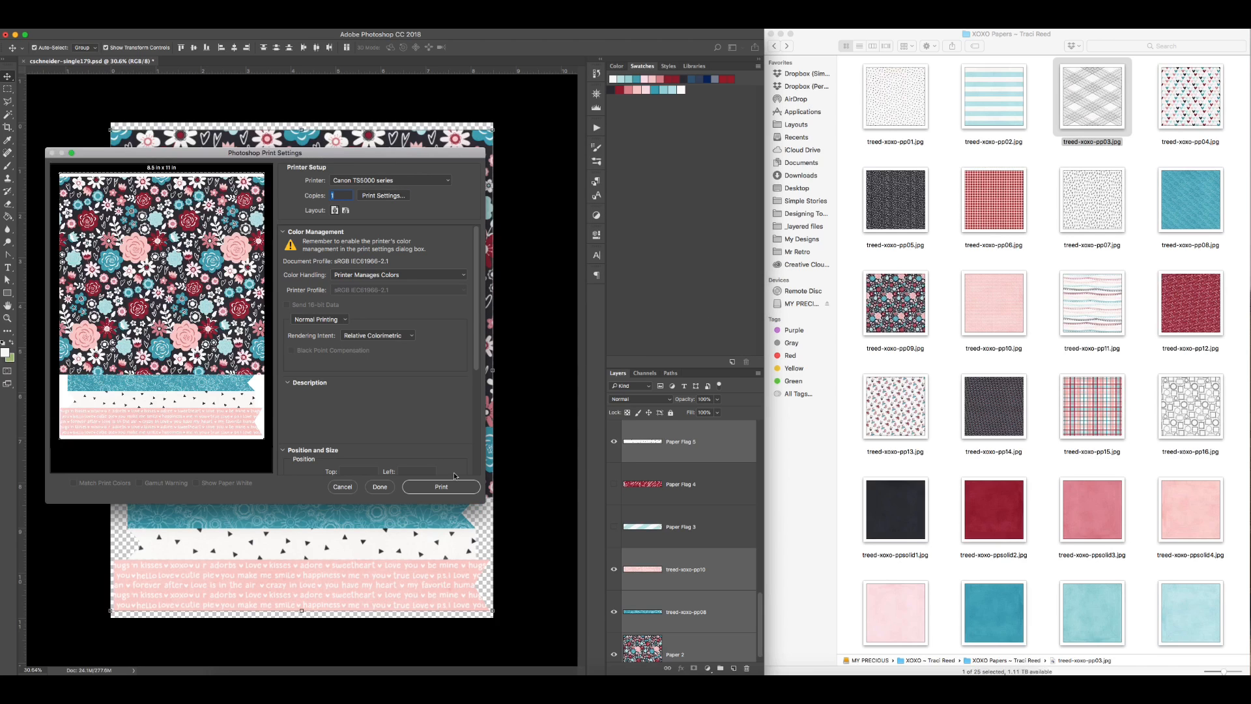
click(343, 487)
Step: Merge the floral paper and three strips into one hidden layer, and show Paper Flag 3 and Paper Flag 4
key(super+e)
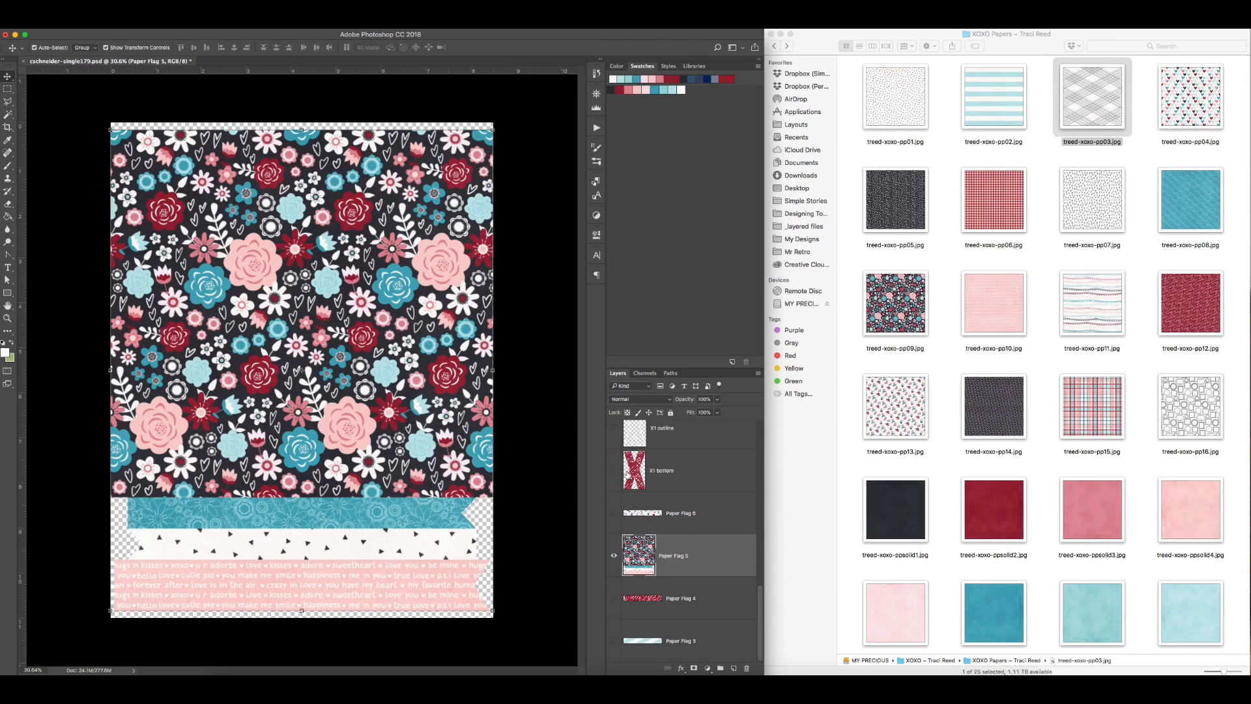
click(615, 558)
click(614, 641)
click(613, 597)
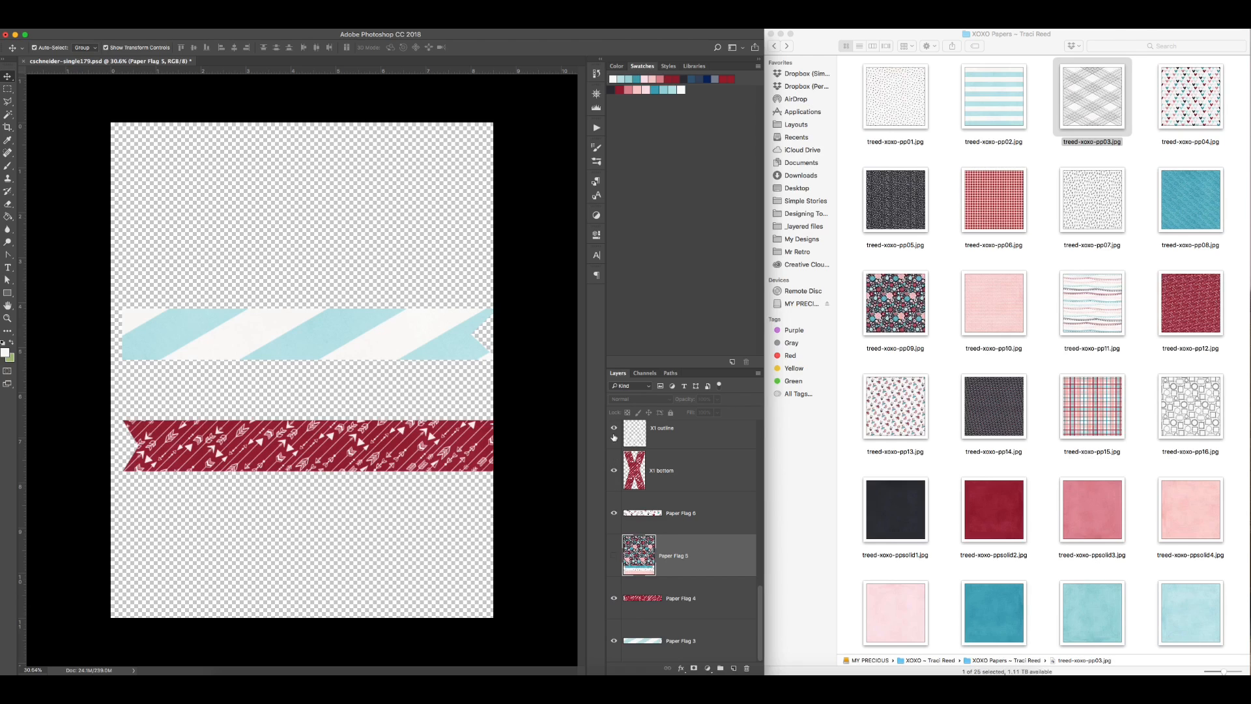
Step: Show the six patterned letter bottom layers, leaving the outlines and photos hidden
scroll(654, 511, up, 2)
click(614, 476)
scroll(616, 481, up, 5)
click(614, 541)
click(614, 456)
scroll(630, 475, up, 4)
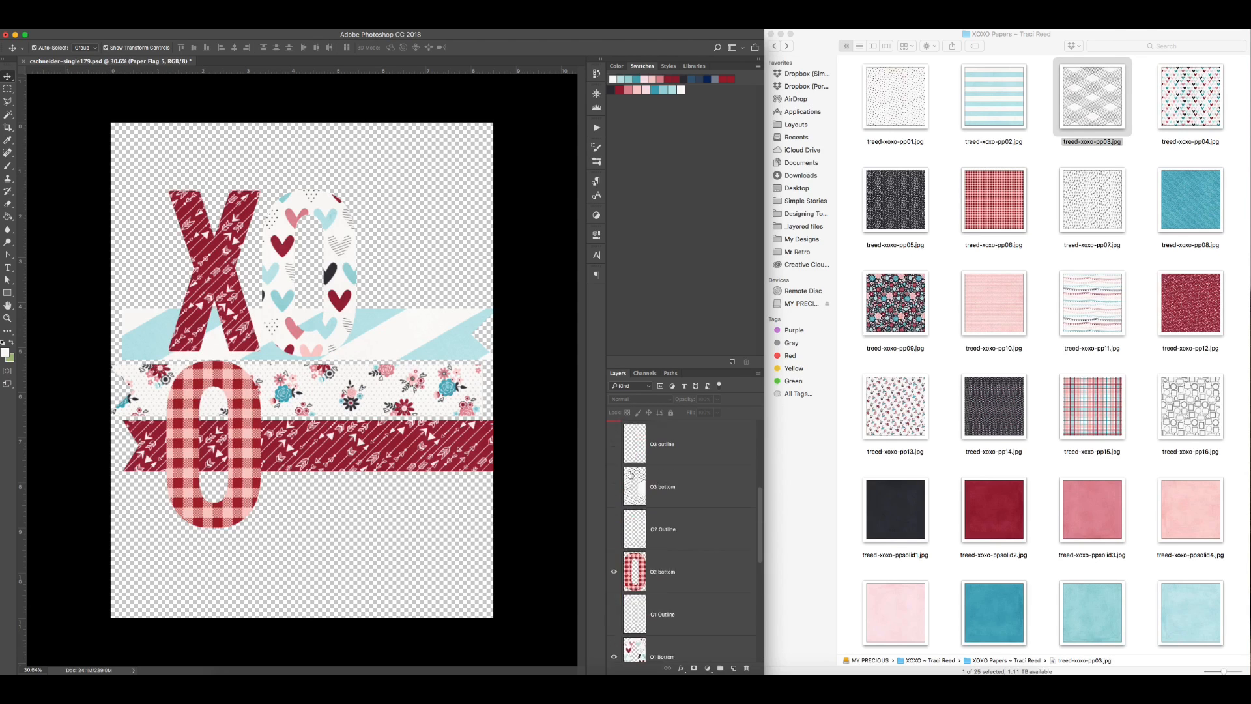
scroll(629, 476, up, 2)
click(615, 524)
scroll(615, 532, up, 5)
click(615, 536)
click(616, 469)
scroll(616, 473, up, 2)
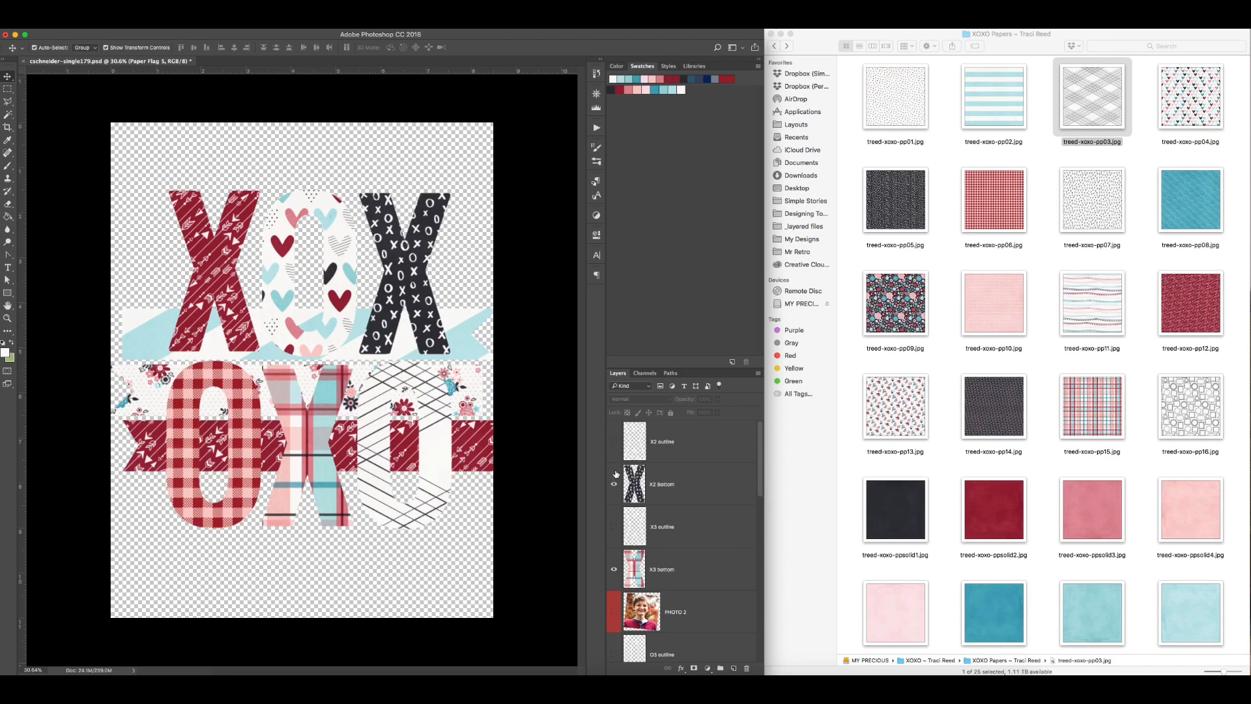
Step: Center the three remaining paper flags horizontally and stack them at the bottom of the canvas
click(476, 345)
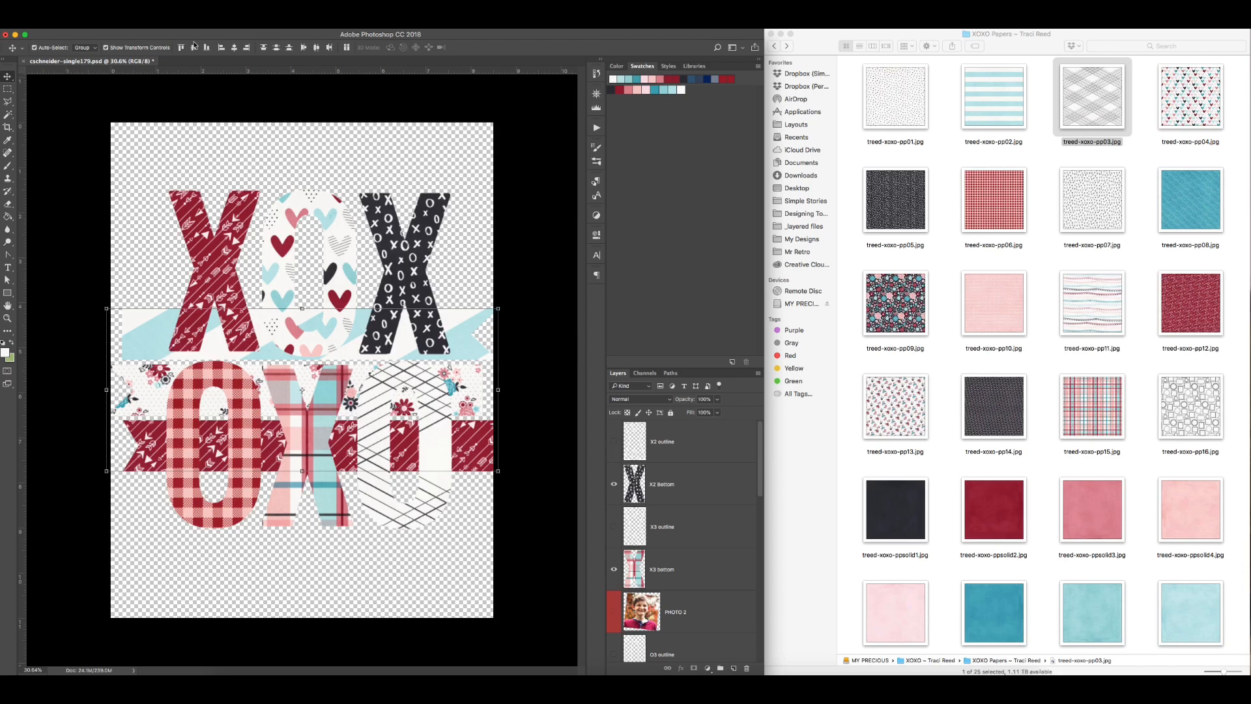
click(234, 47)
drag(474, 328, 472, 336)
drag(479, 454, 479, 449)
drag(466, 306, 464, 520)
Step: Rotate the six patterned letters 90 degrees counterclockwise as a block and place them above the paper flags
drag(467, 411, 219, 264)
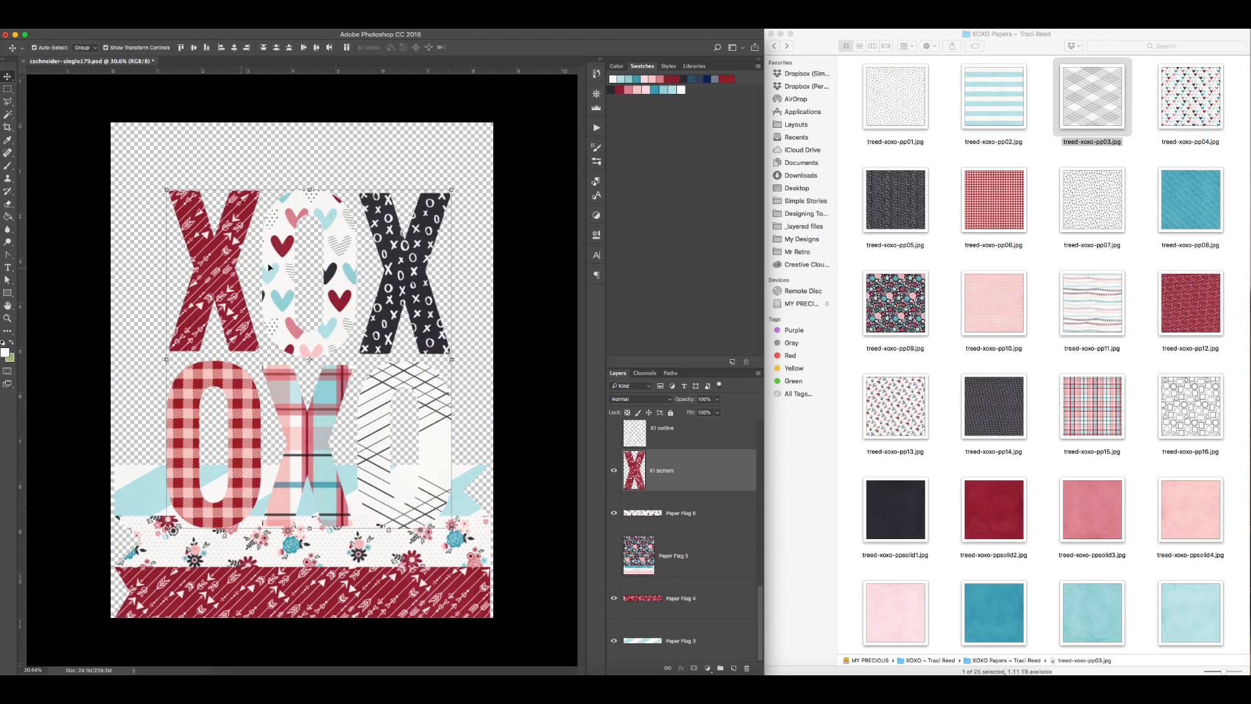
drag(383, 173, 262, 327)
drag(263, 327, 263, 282)
key(Return)
drag(212, 160, 453, 617)
key(Escape)
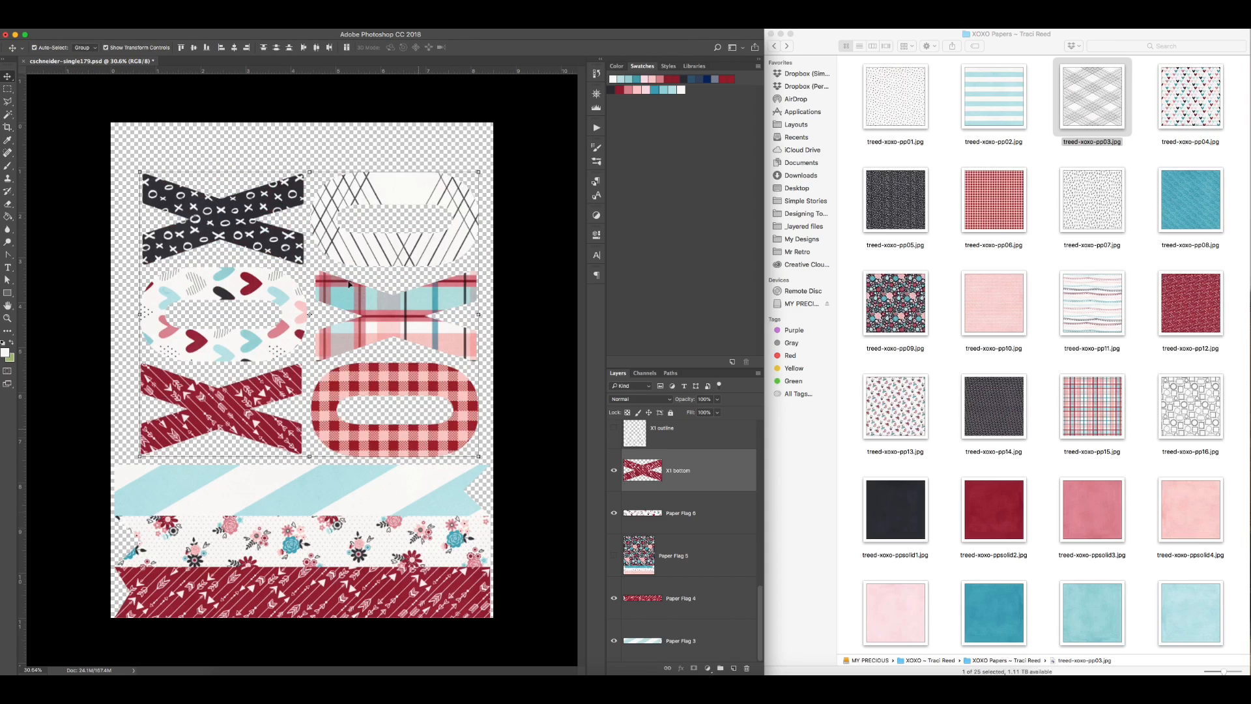
Step: Move the letters and paper flags up slightly together, and preview the sheet in the print settings
drag(259, 106, 454, 617)
drag(454, 614, 454, 591)
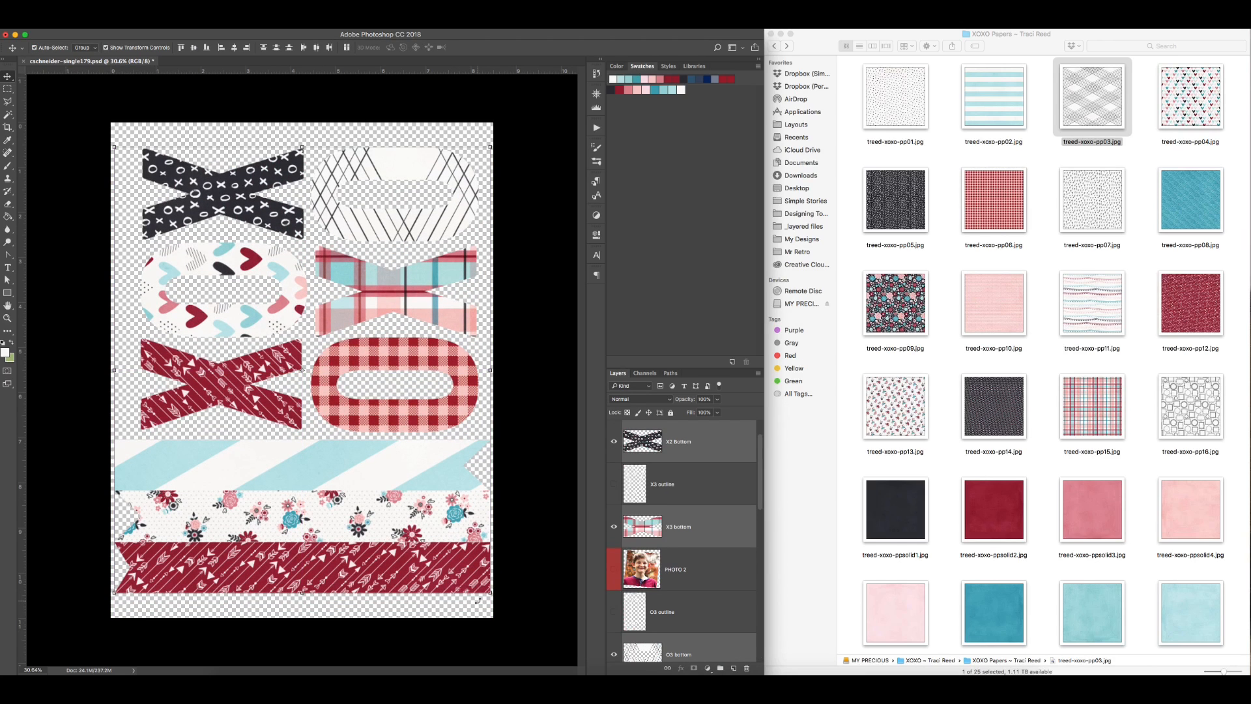
key(super+p)
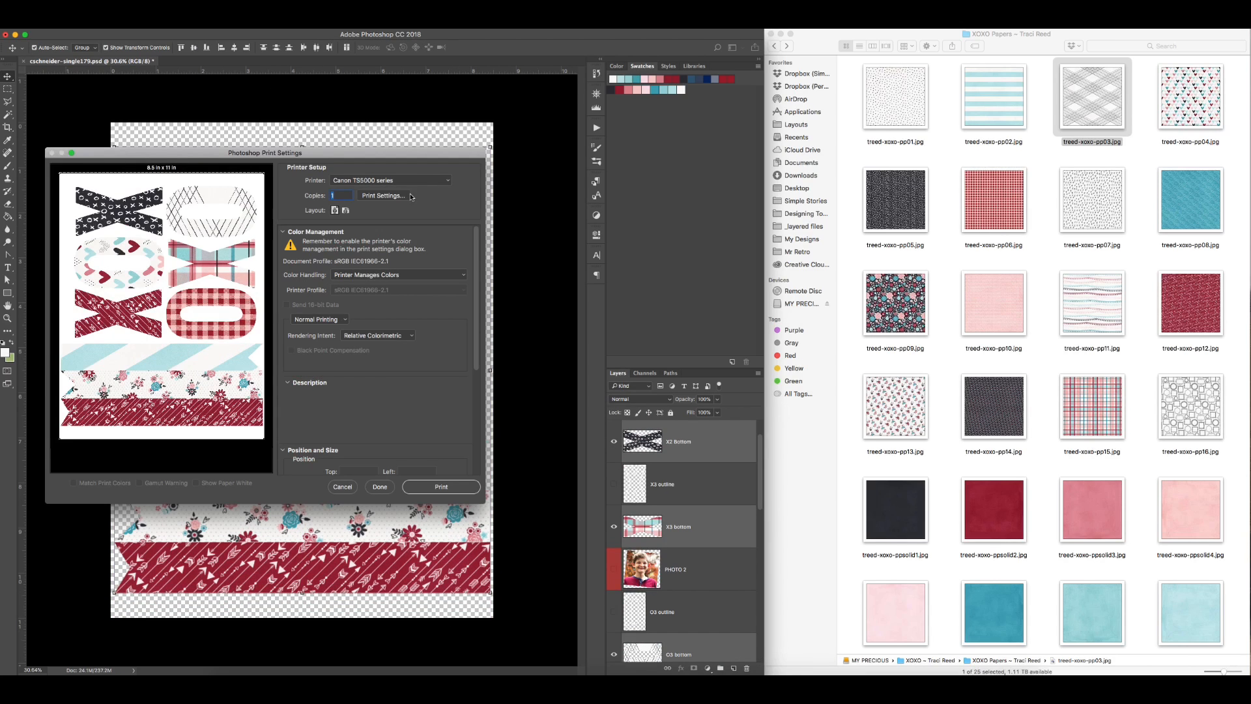
click(356, 488)
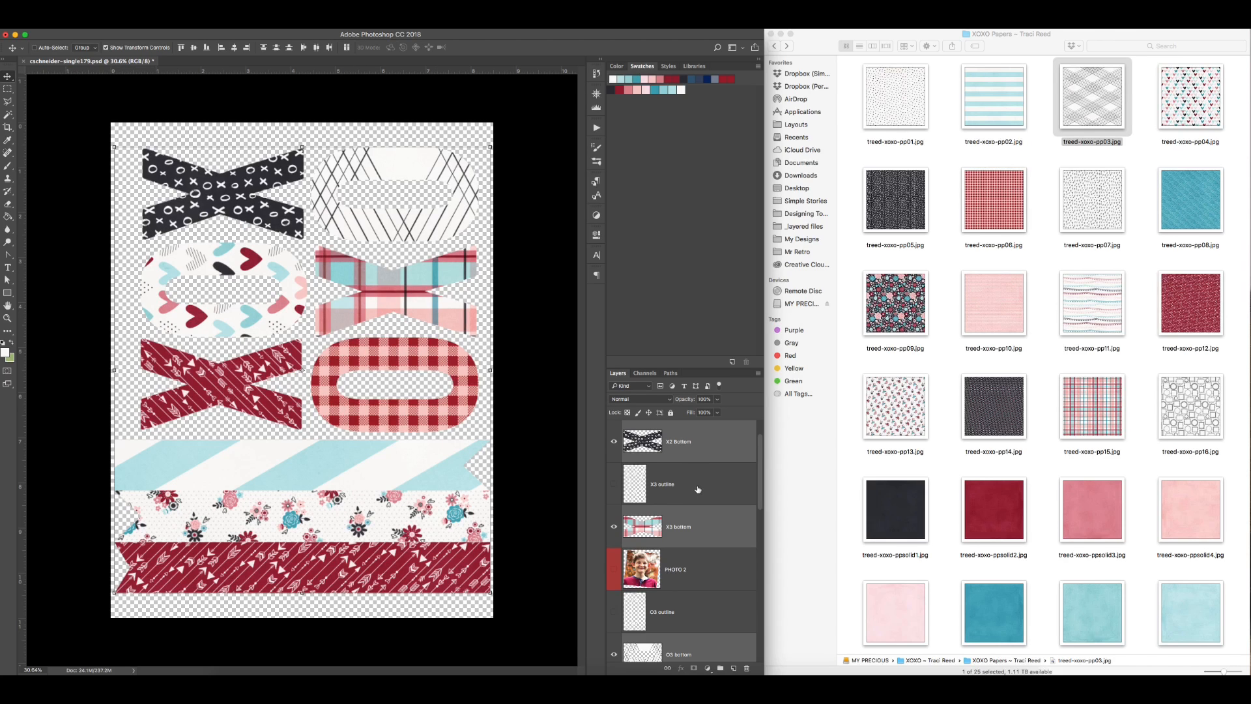
Step: Merge the letters and flags into one hidden layer, and show the letter outlines and both photos
key(super+e)
click(615, 444)
click(618, 529)
scroll(618, 531, down, 5)
click(615, 565)
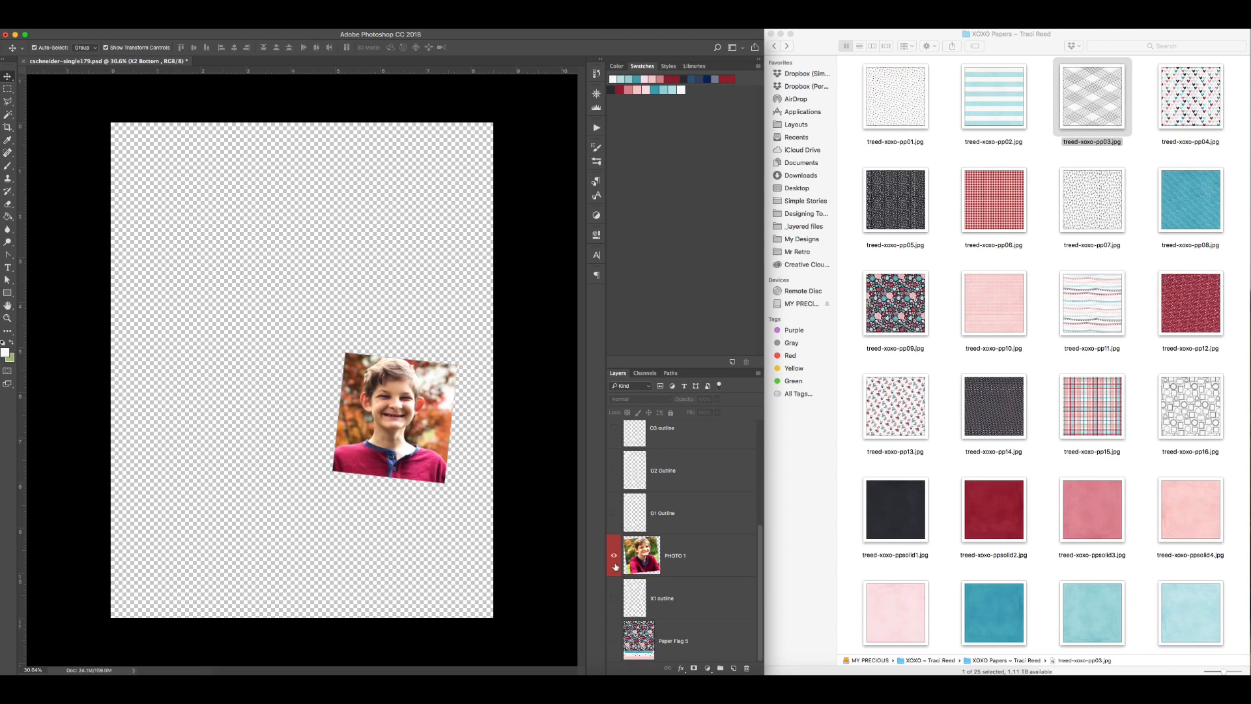
alt+click(616, 567)
scroll(616, 522, up, 5)
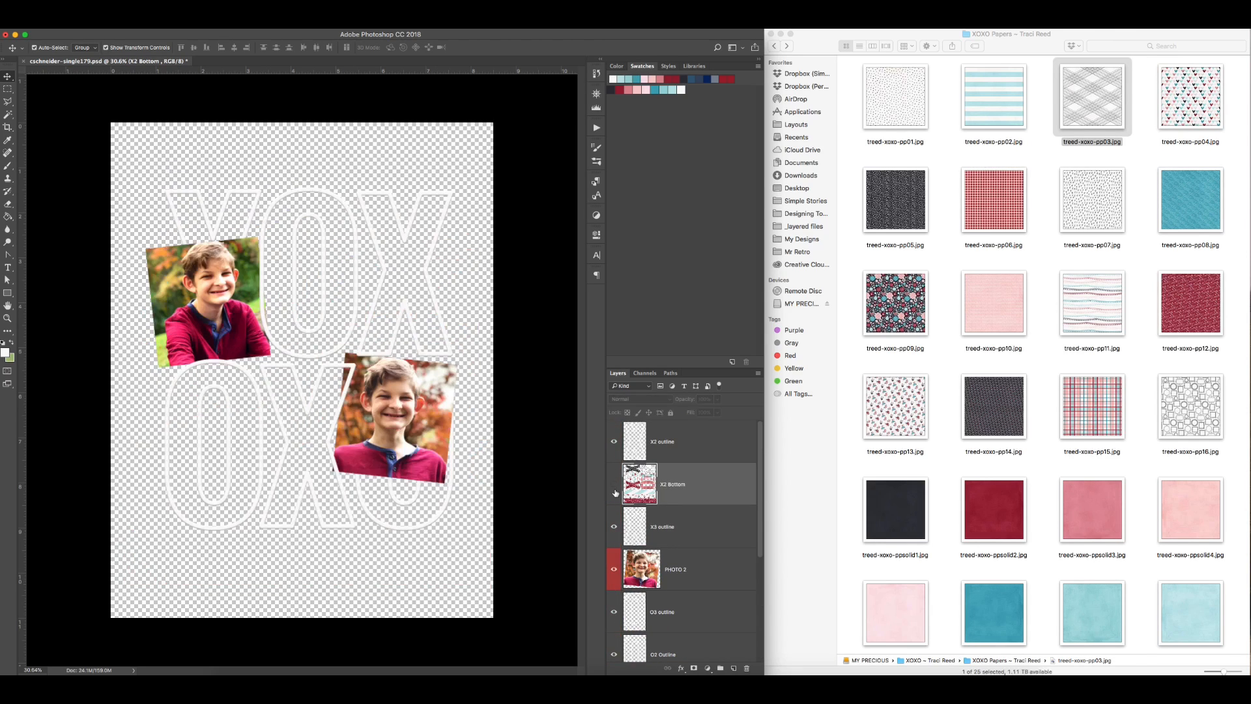
Step: Hide the PHOTO 1 and PHOTO 2 layers and merge the six letter outlines into one layer
click(354, 525)
click(421, 441)
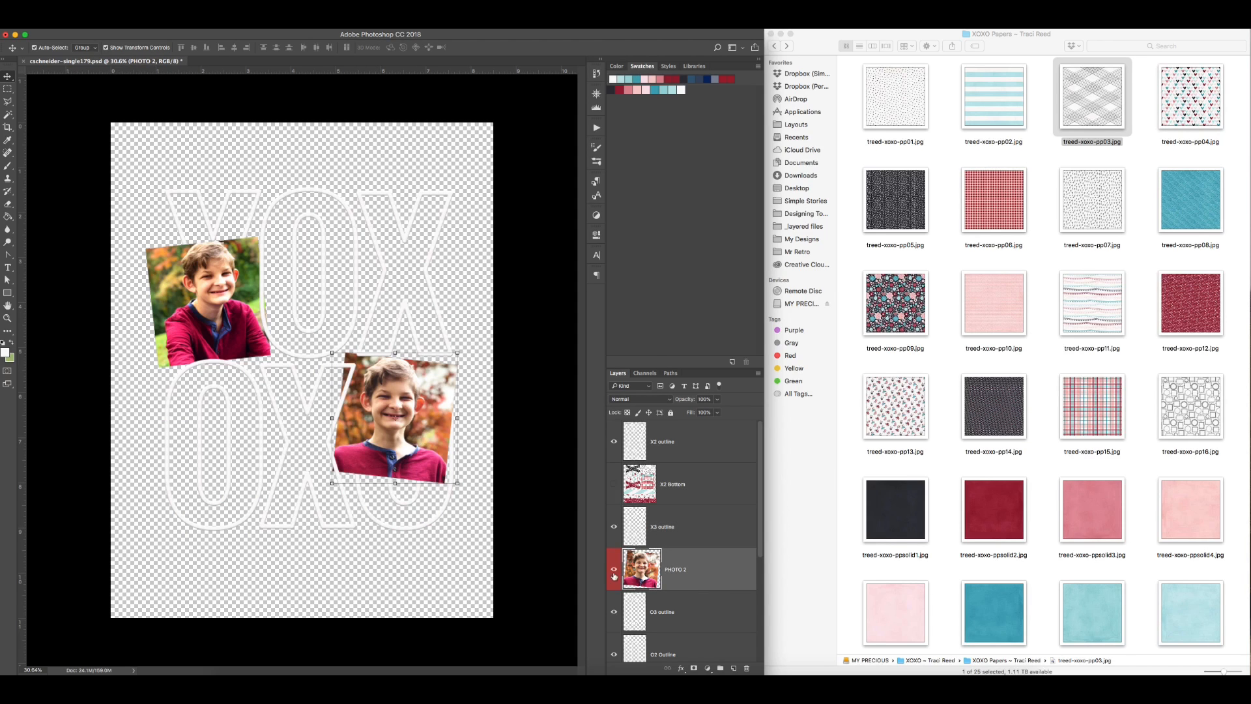
click(614, 571)
scroll(614, 541, down, 5)
click(614, 558)
drag(470, 396, 197, 247)
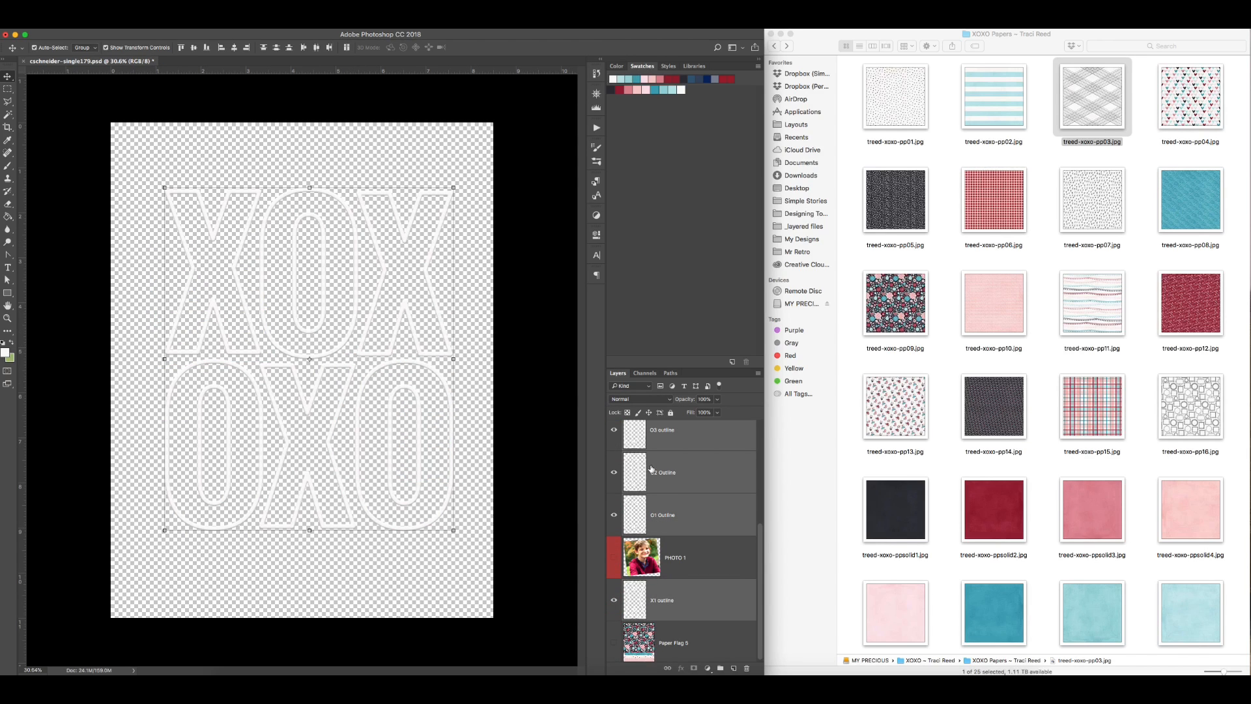
key(super+e)
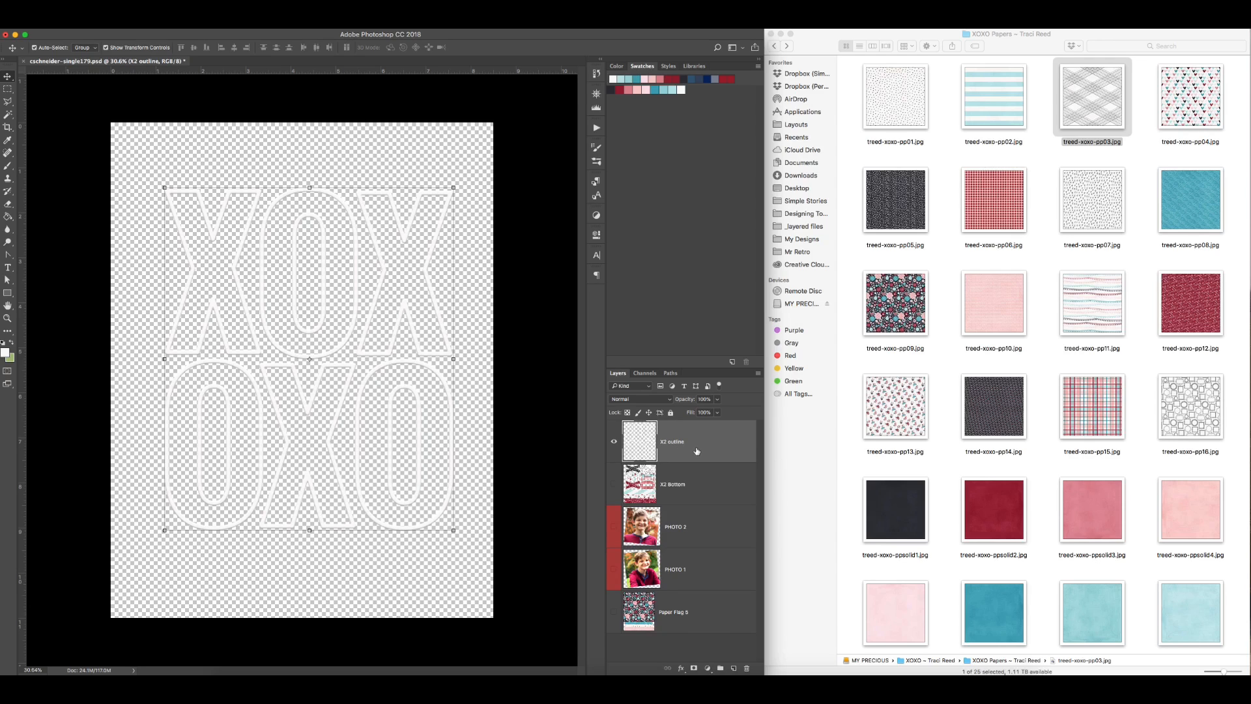
Step: Apply a black (#000000) Color Overlay to the merged letter outlines and rasterize the layer style
double_click(697, 451)
click(818, 356)
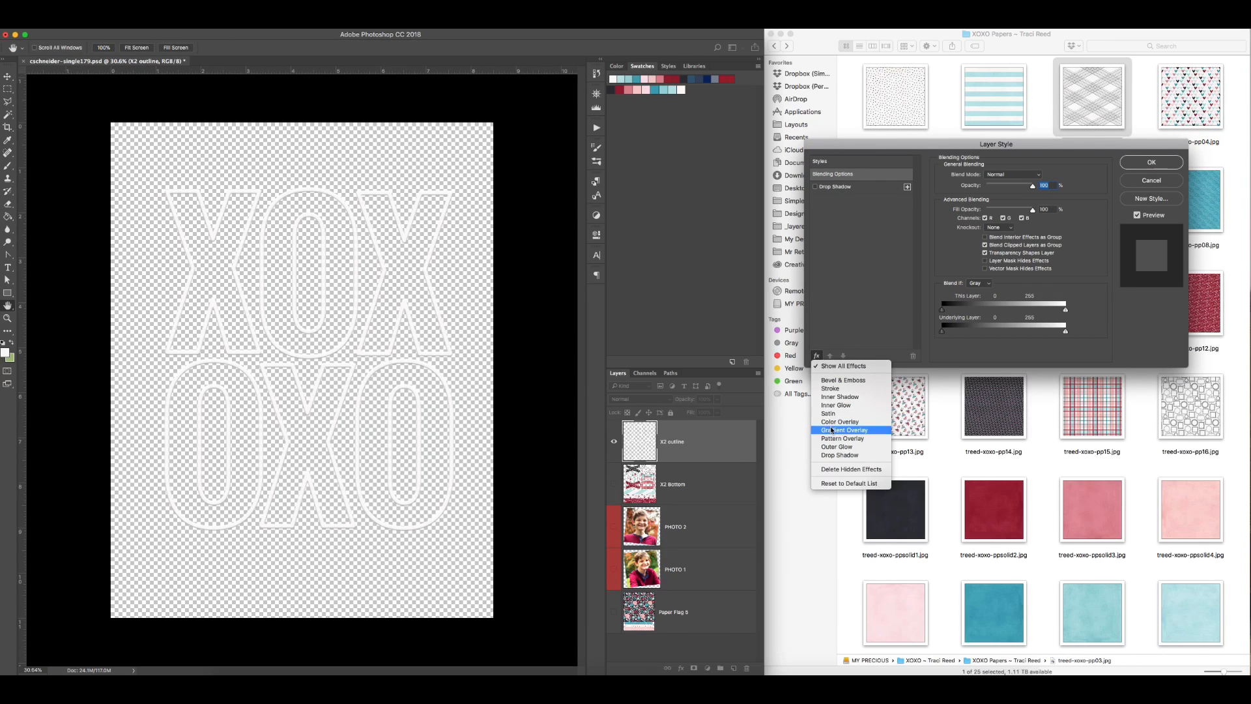
click(833, 431)
click(1040, 175)
drag(775, 288, 695, 331)
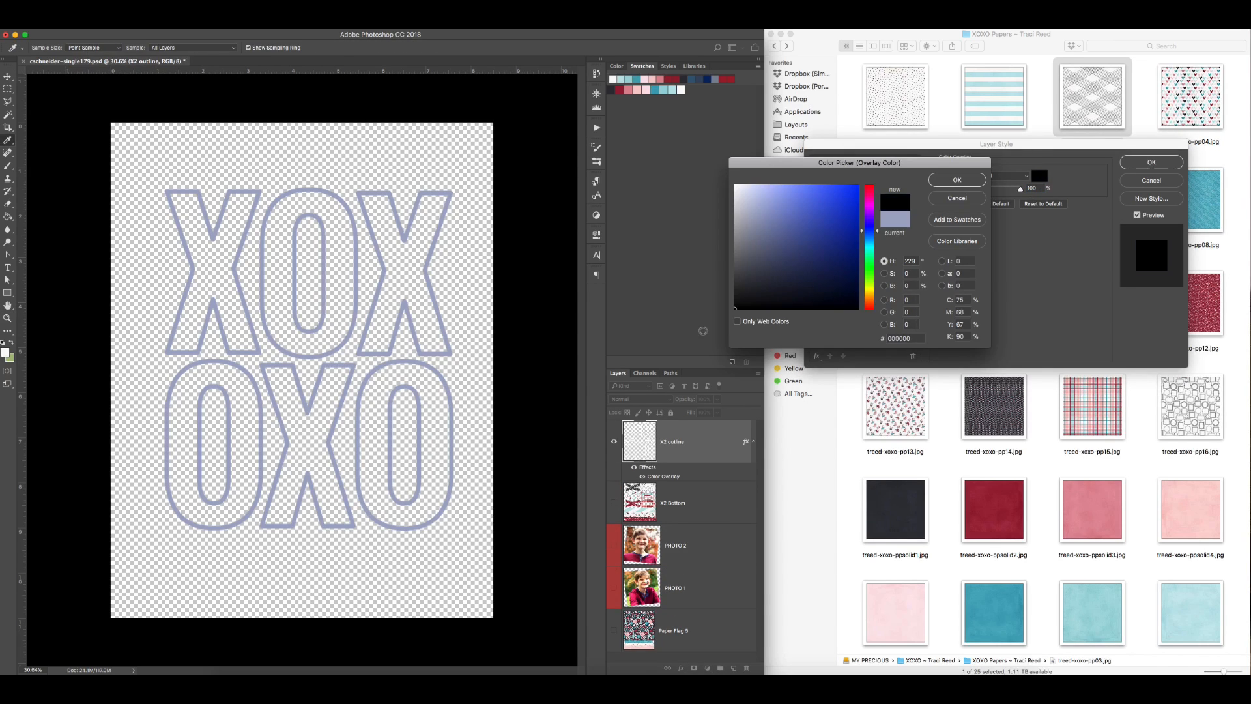
key(Return)
key(Return)
right_click(692, 443)
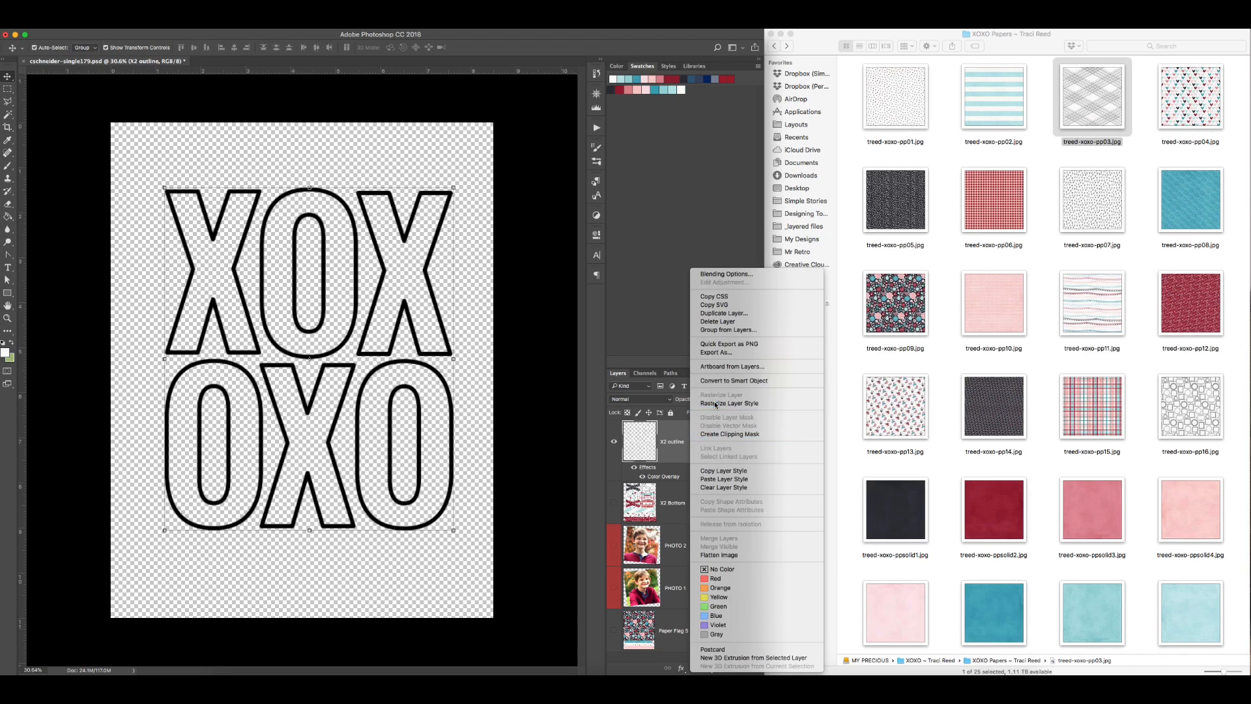
click(715, 404)
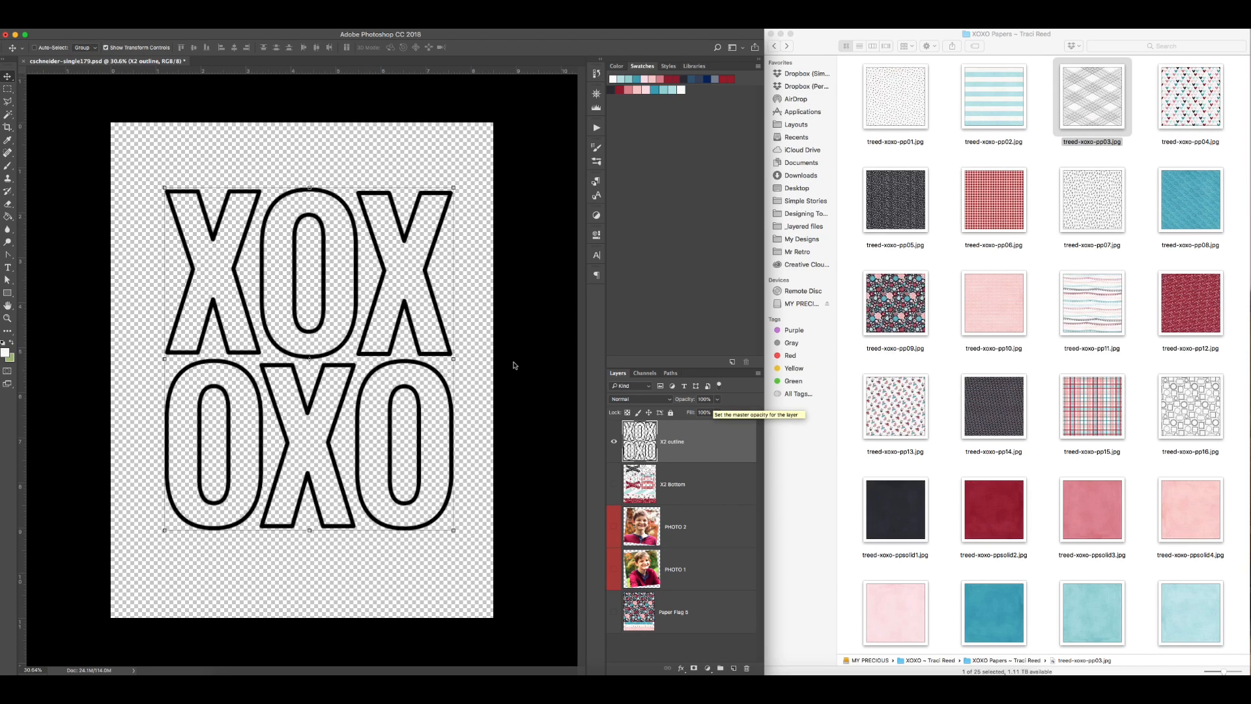
Step: Save a PNG copy of the outlines named xoxooutlines, using the large file size option
key(super+shift+s)
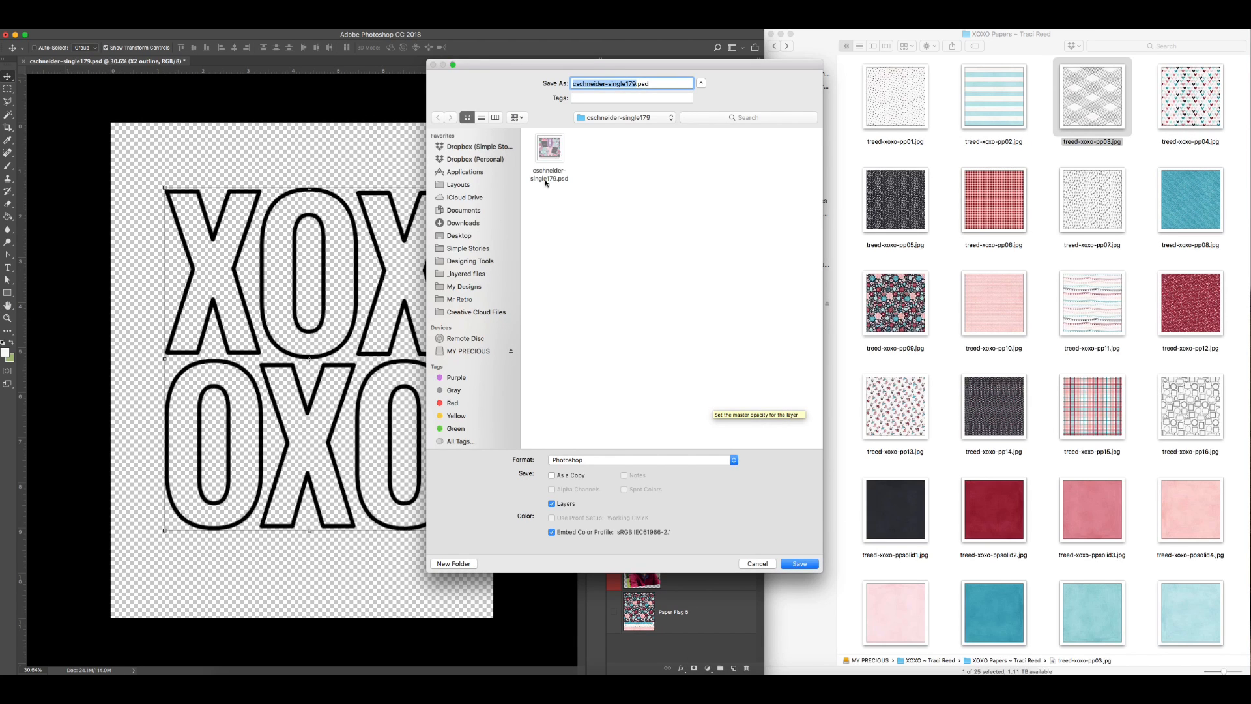
text(xoxooutlines)
click(603, 458)
click(666, 564)
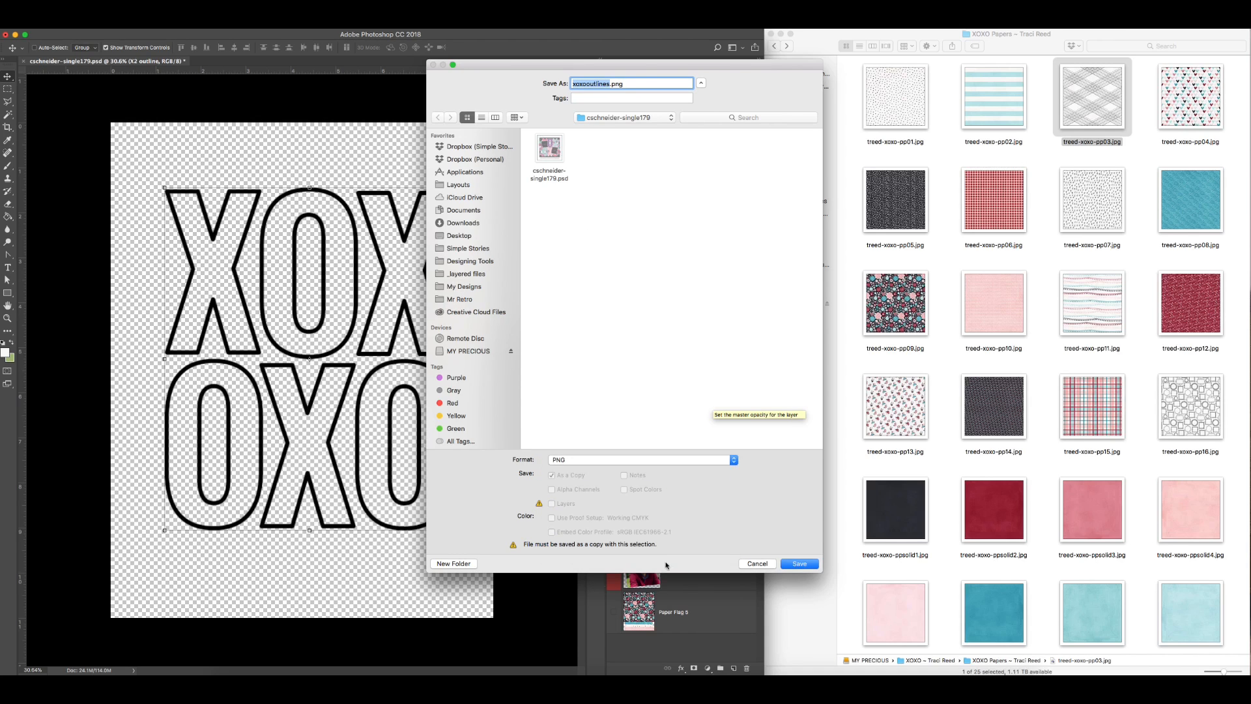
click(798, 564)
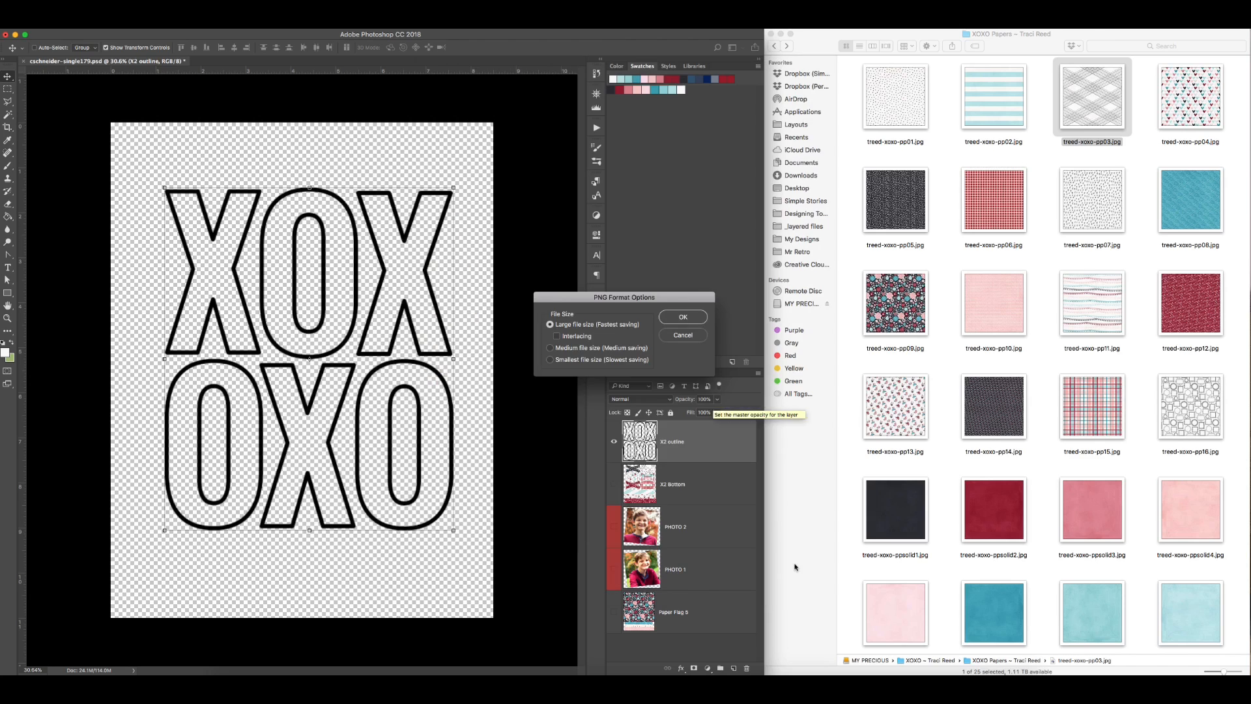
click(693, 322)
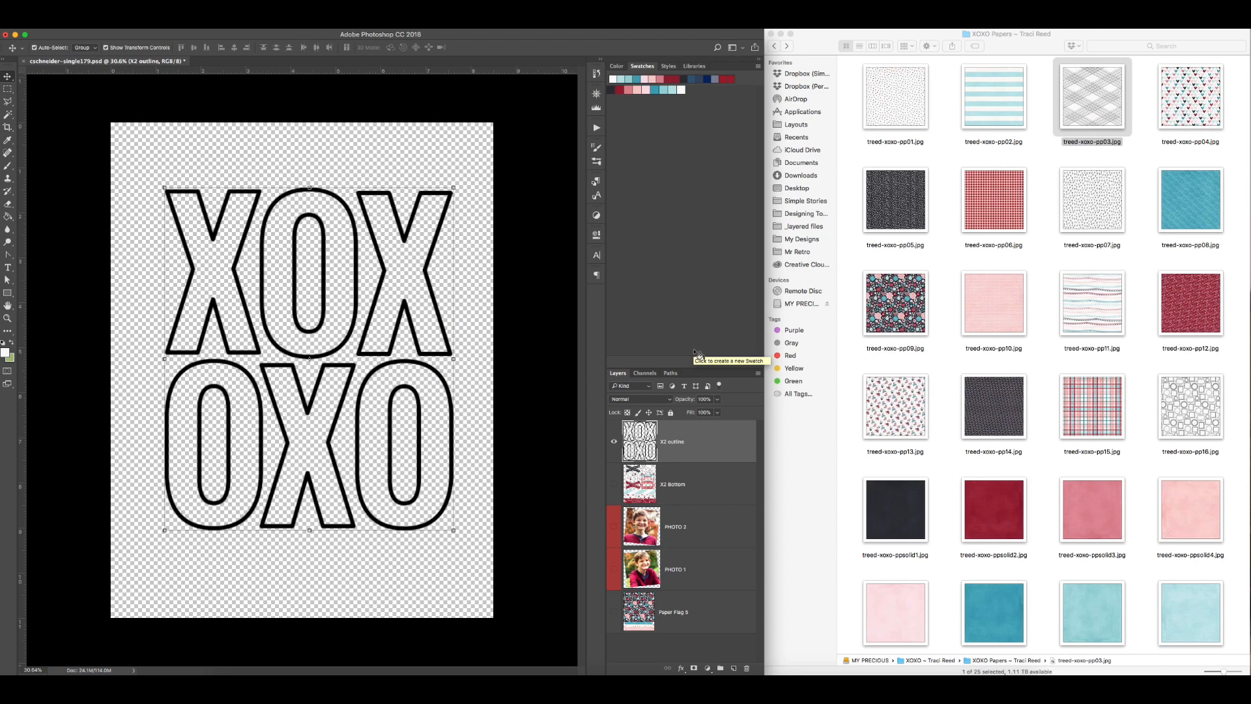
Step: Hide the X2 outline layer, show PHOTO 1 and PHOTO 2, and place the two photos side by side
click(614, 441)
drag(614, 541, 613, 570)
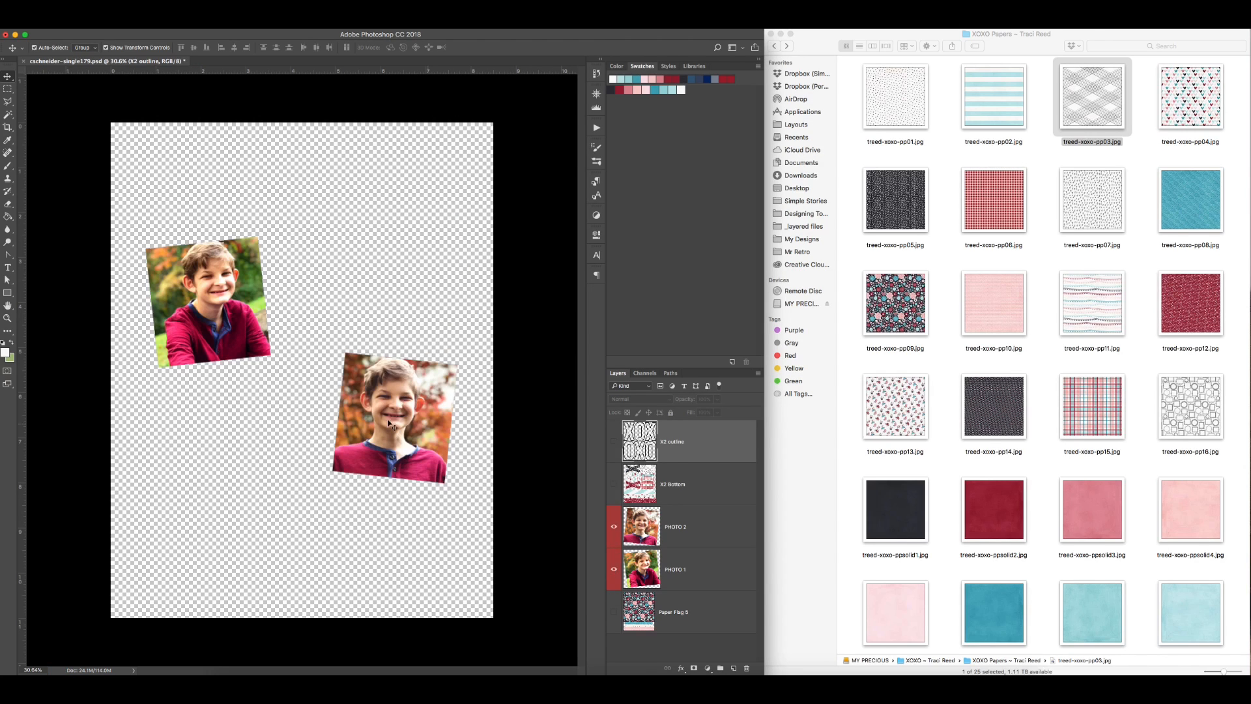
click(384, 427)
drag(385, 429, 349, 383)
shift+click(253, 277)
Step: Resize the canvas to 6 by 4 inches and position both photos together within it
key(alt+super+c)
key(Return)
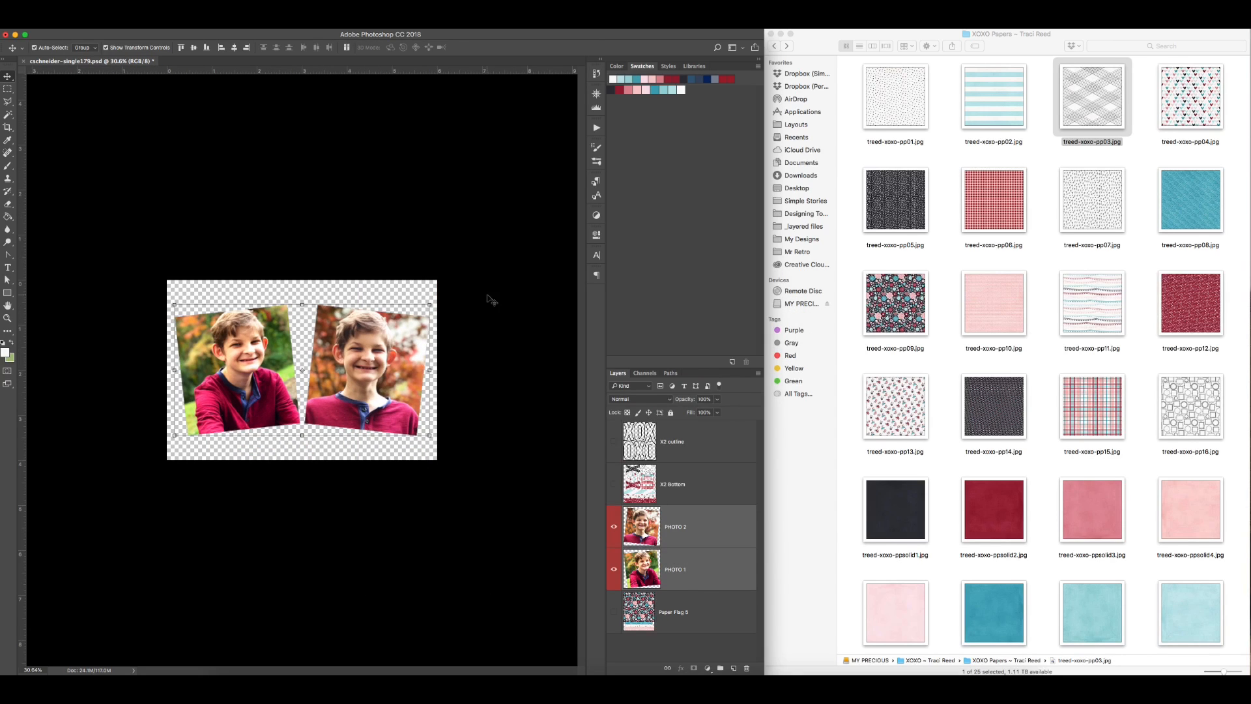
drag(491, 298, 281, 358)
drag(280, 358, 279, 358)
Step: Set up the photo print on 4 x 6 Borderless paper in landscape orientation
key(super+p)
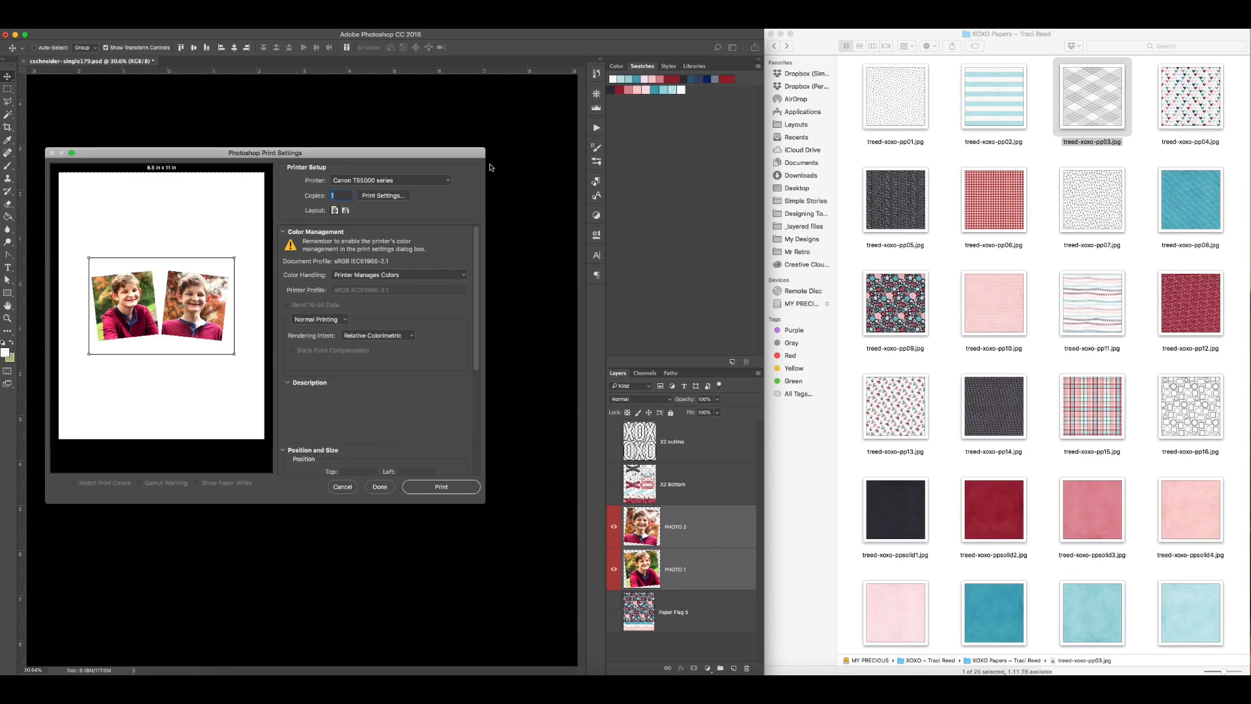
click(383, 196)
click(629, 258)
click(629, 258)
click(616, 211)
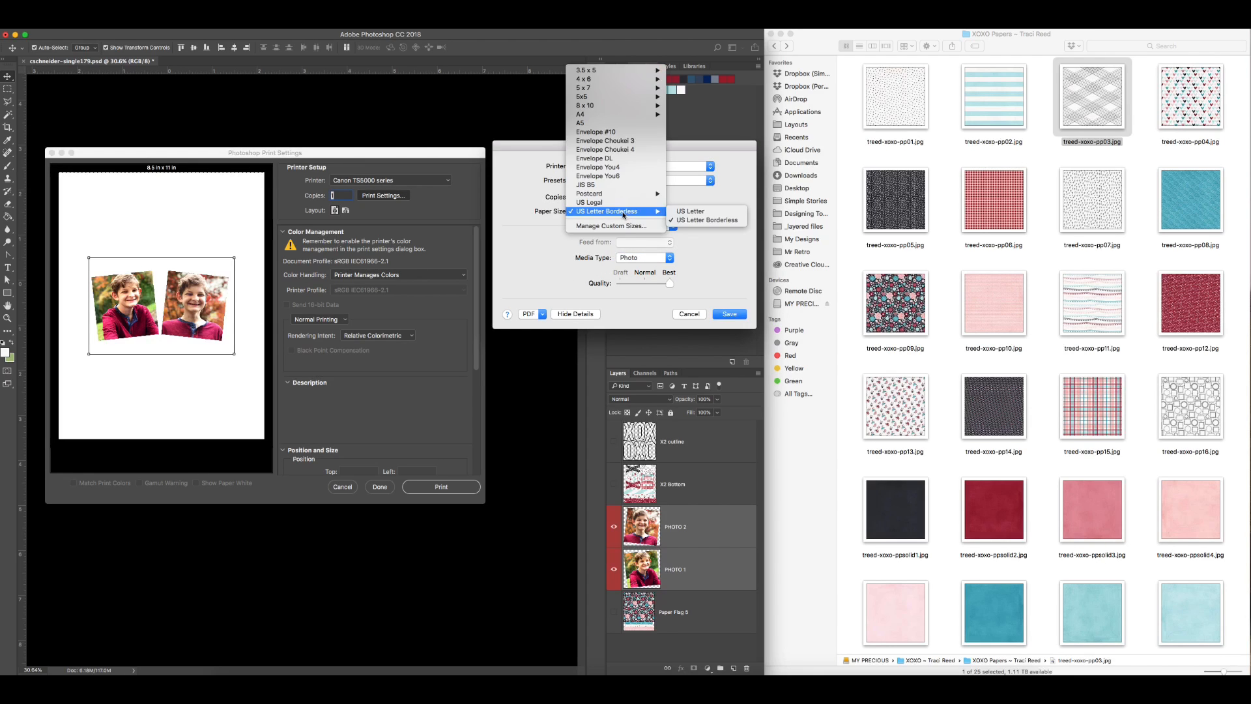
click(701, 103)
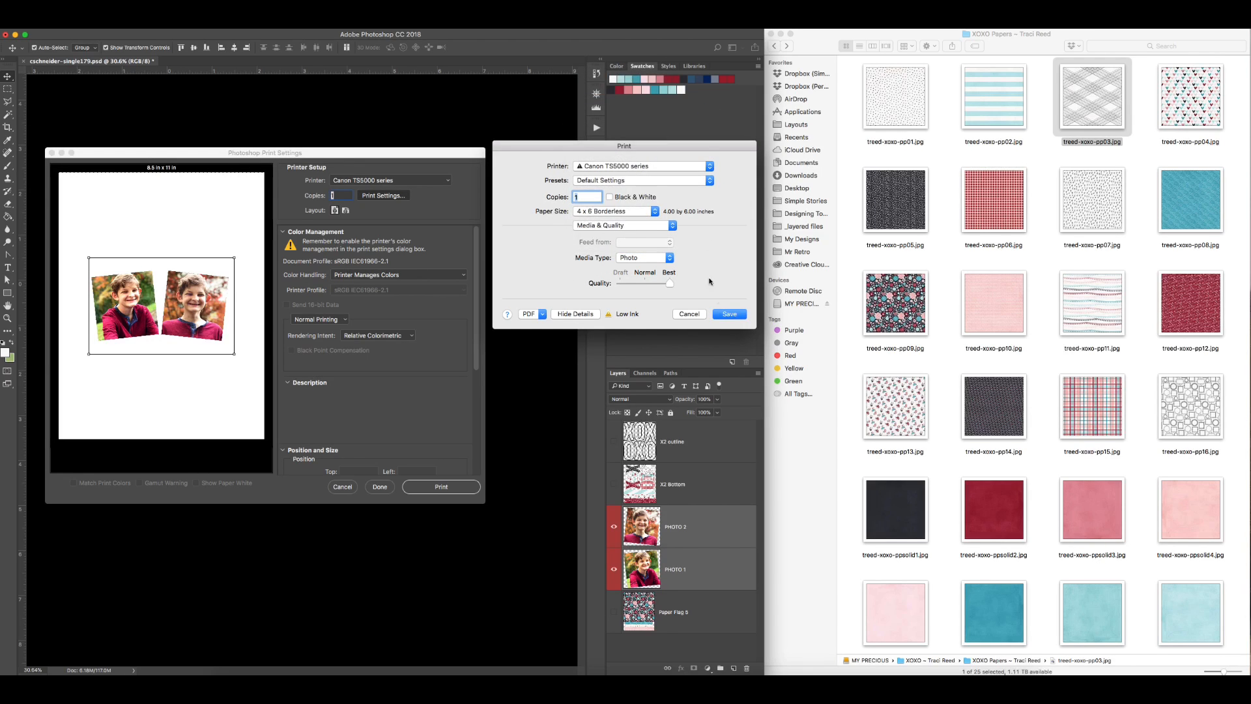
click(724, 315)
click(346, 211)
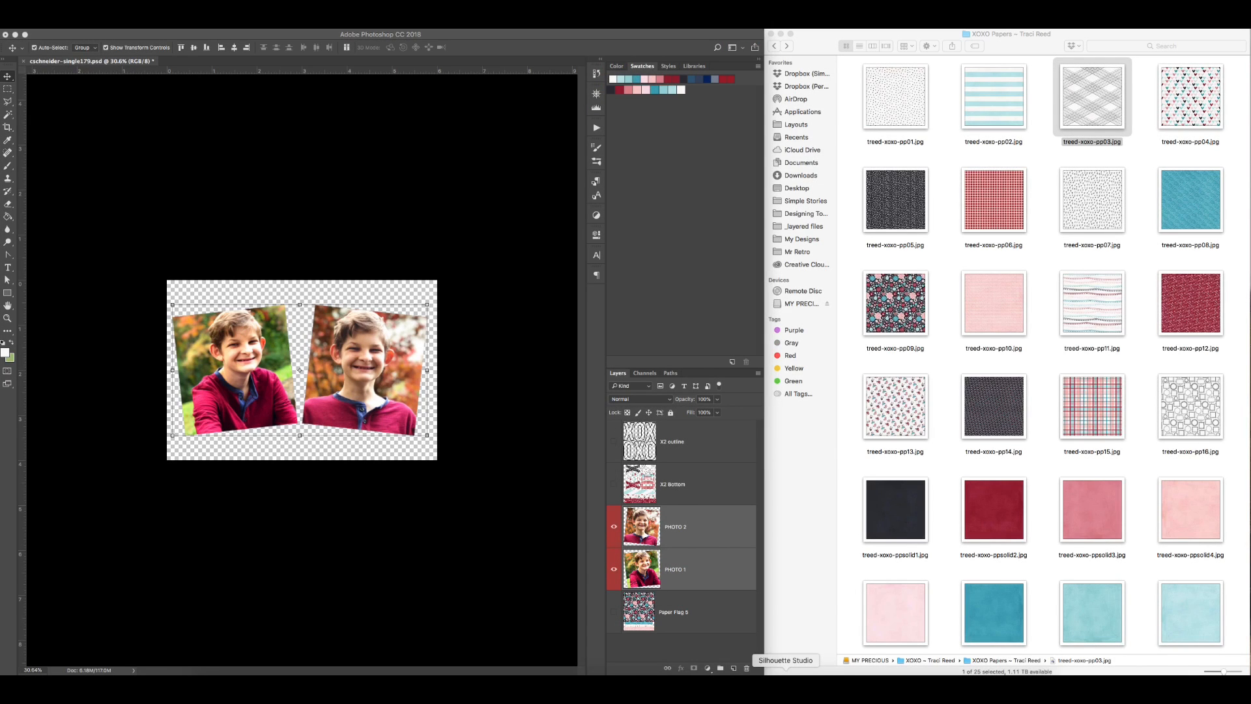
click(786, 687)
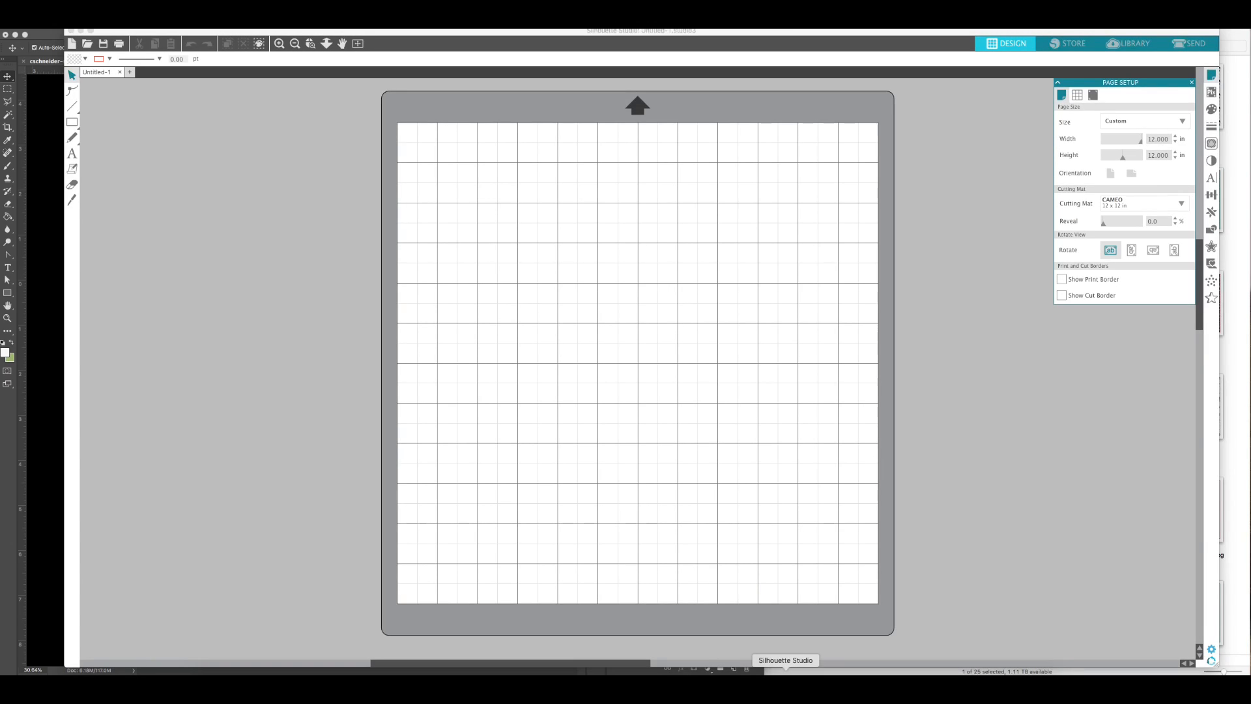
click(95, 23)
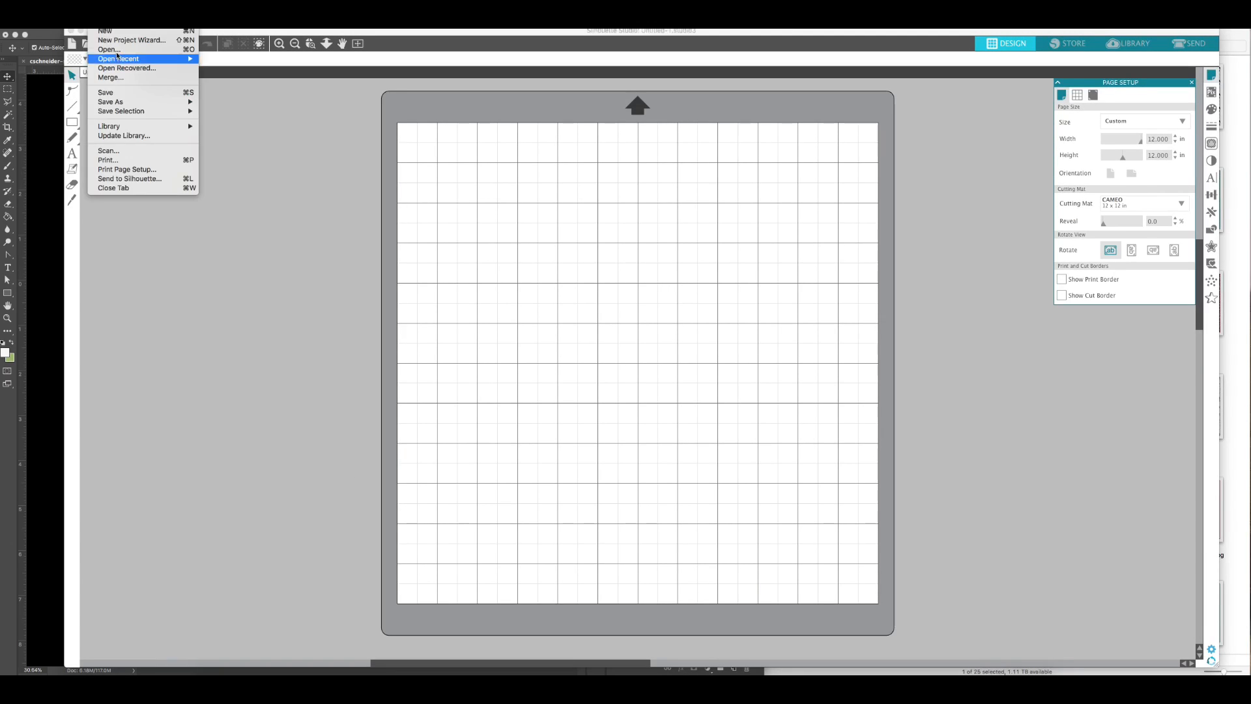
click(123, 49)
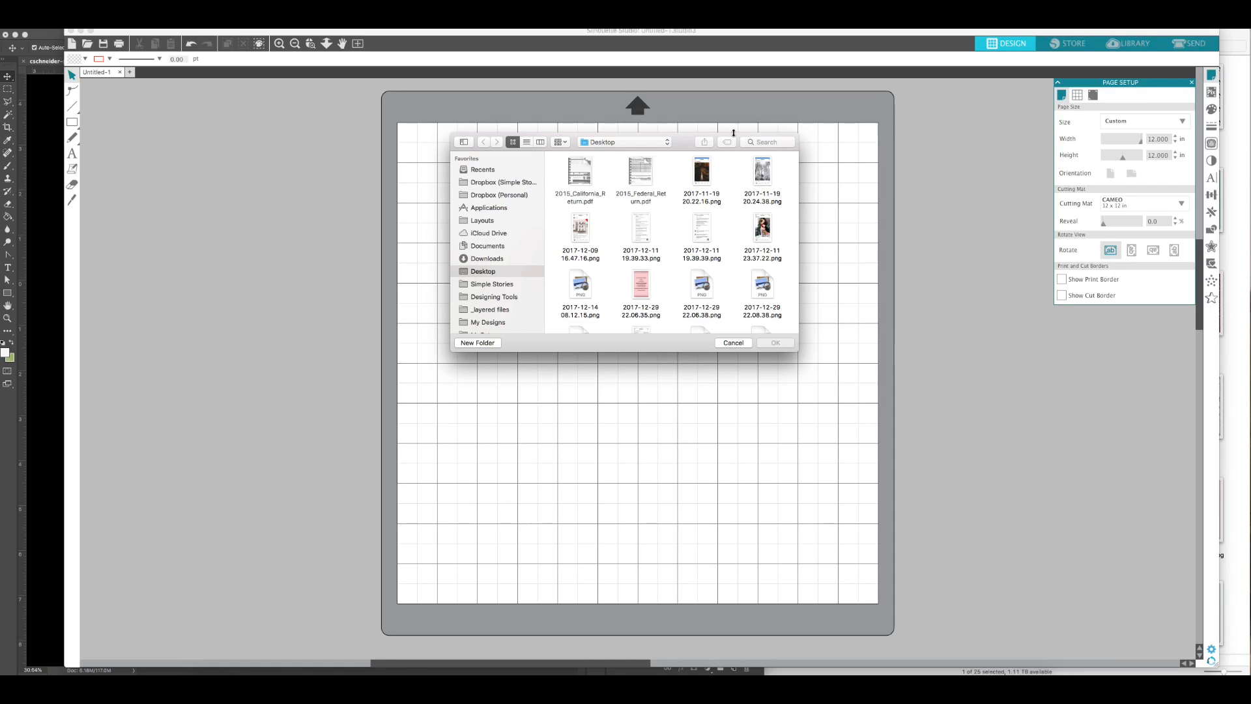
scroll(501, 263, down, 3)
click(490, 218)
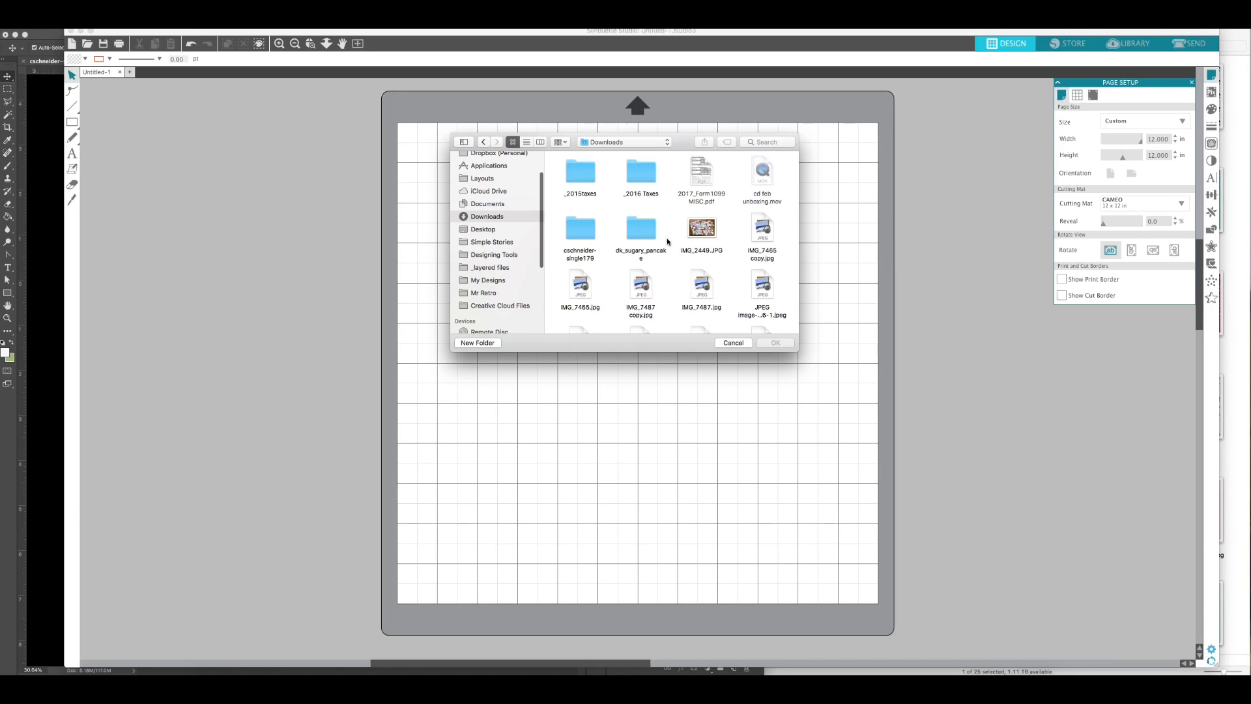
double_click(587, 229)
click(627, 181)
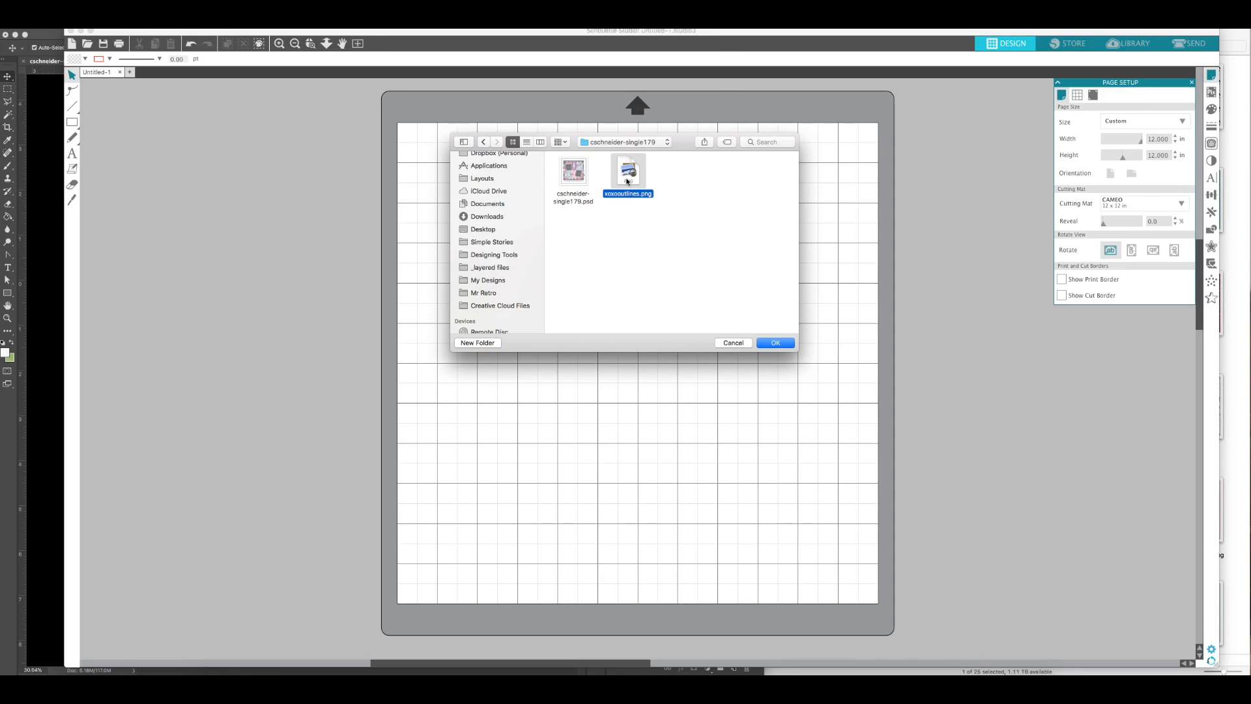
double_click(627, 181)
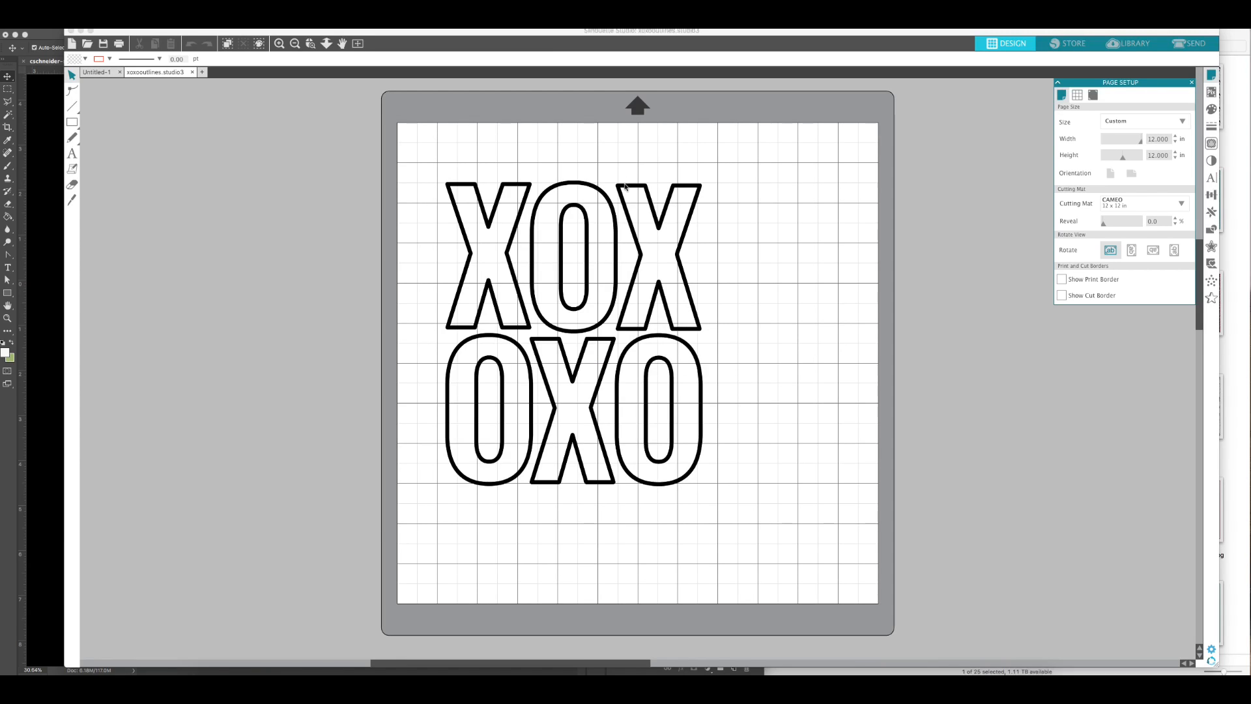
Step: Trace the whole XOXO outline image with the standard Trace style and delete the original image, keeping the cut lines
click(624, 190)
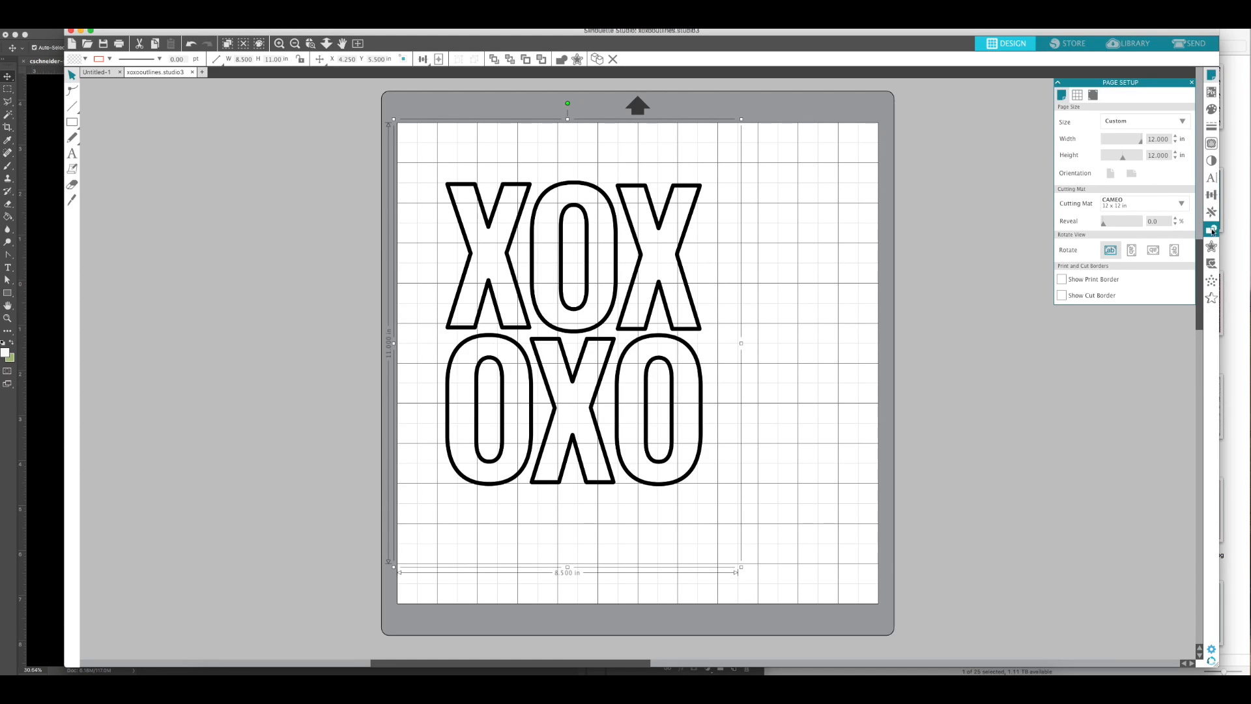
click(1212, 143)
click(1082, 107)
drag(427, 166, 715, 492)
click(1082, 256)
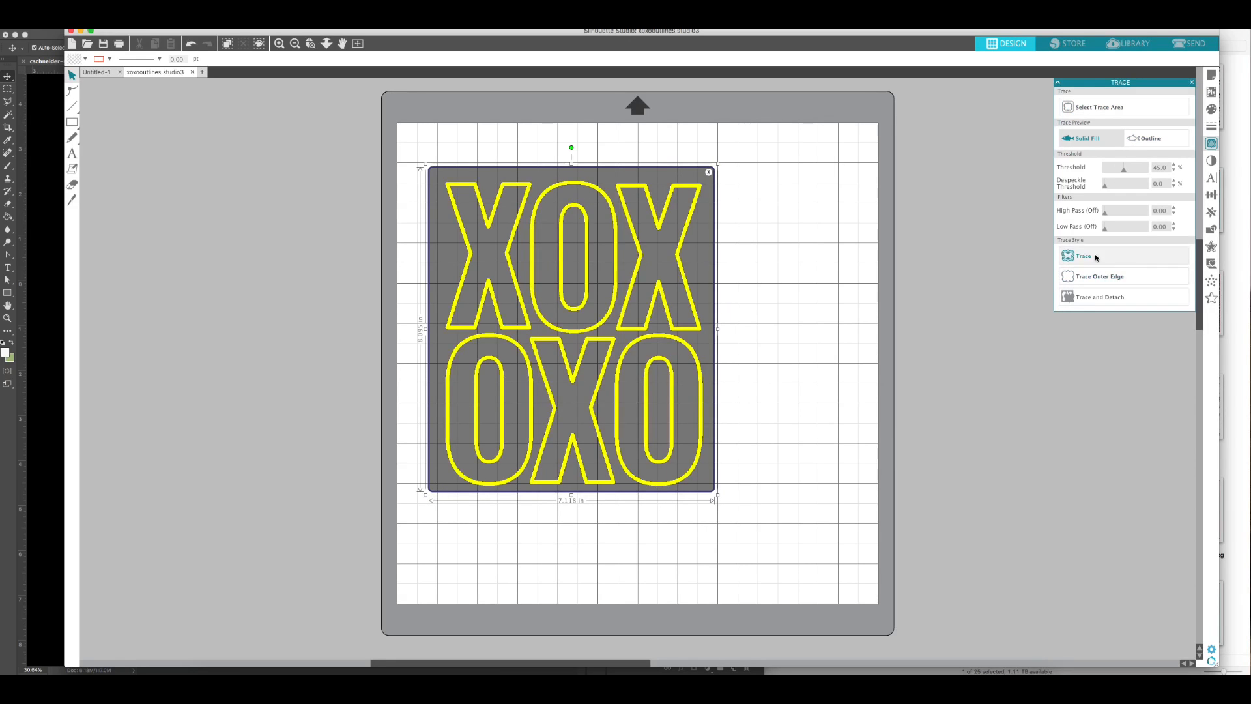
click(700, 191)
key(Delete)
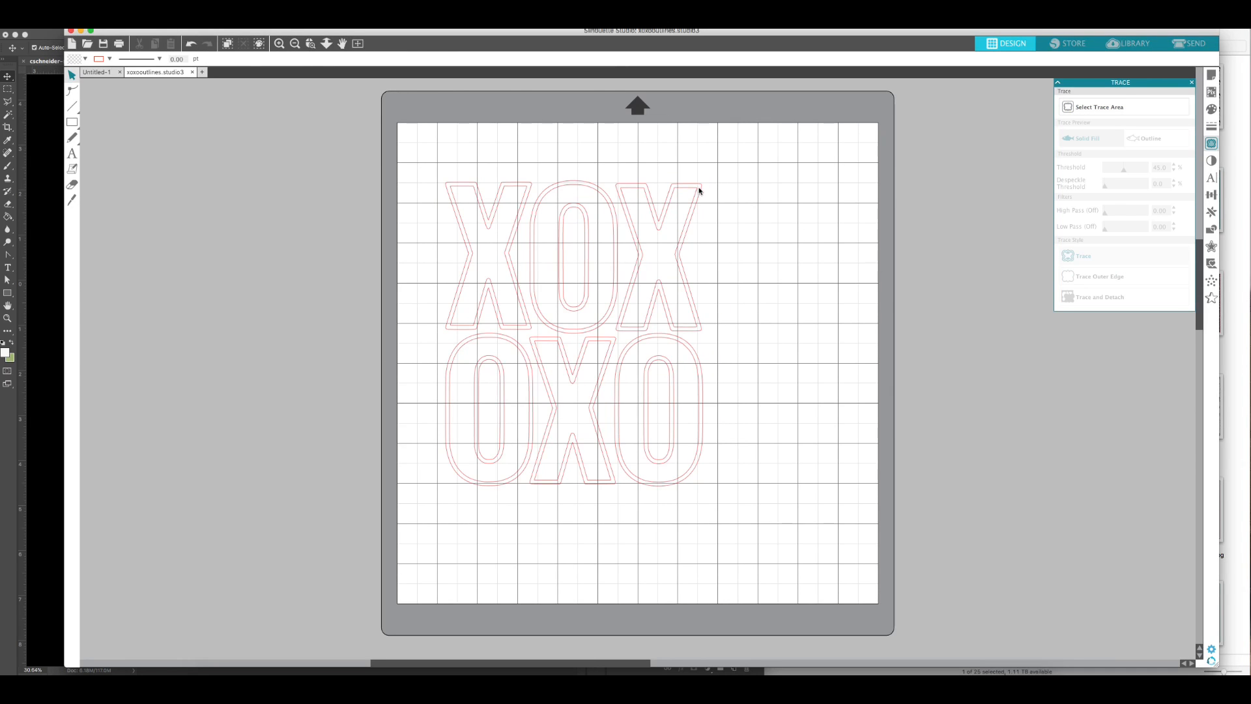
Step: Move the traced letters to the upper-left corner of the cutting mat and open the cut settings for sending
click(698, 189)
drag(698, 189, 656, 137)
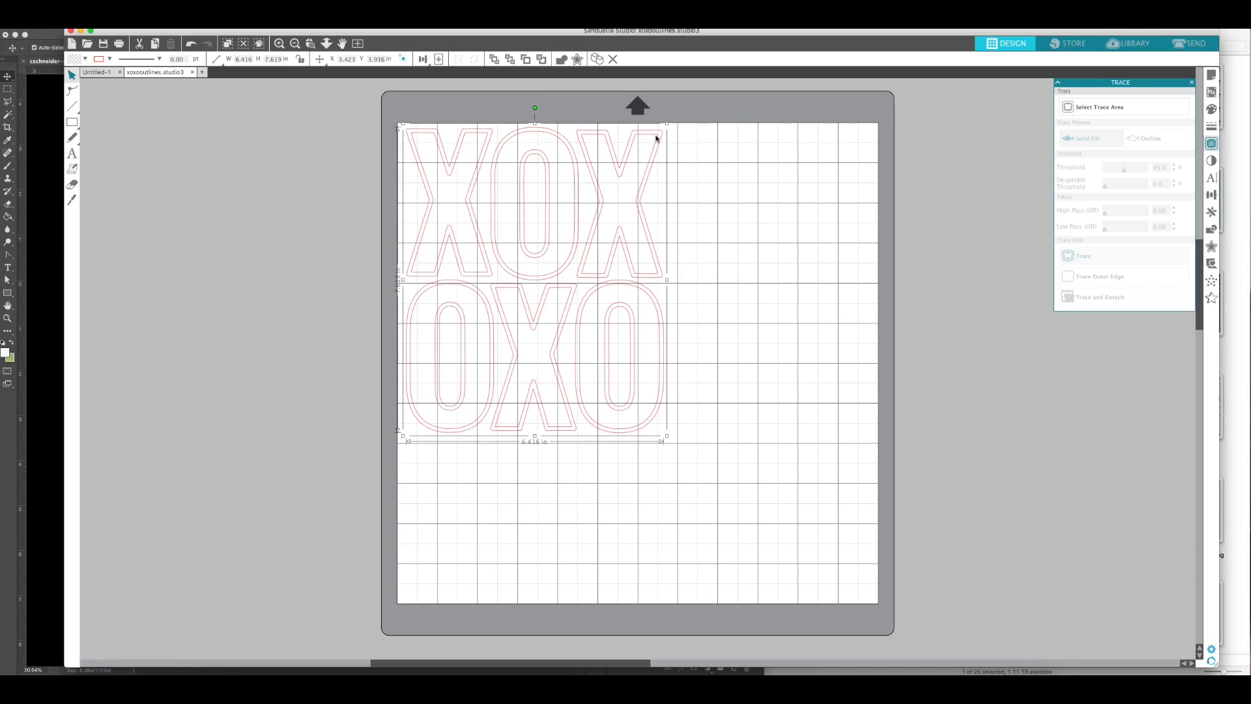
click(1190, 45)
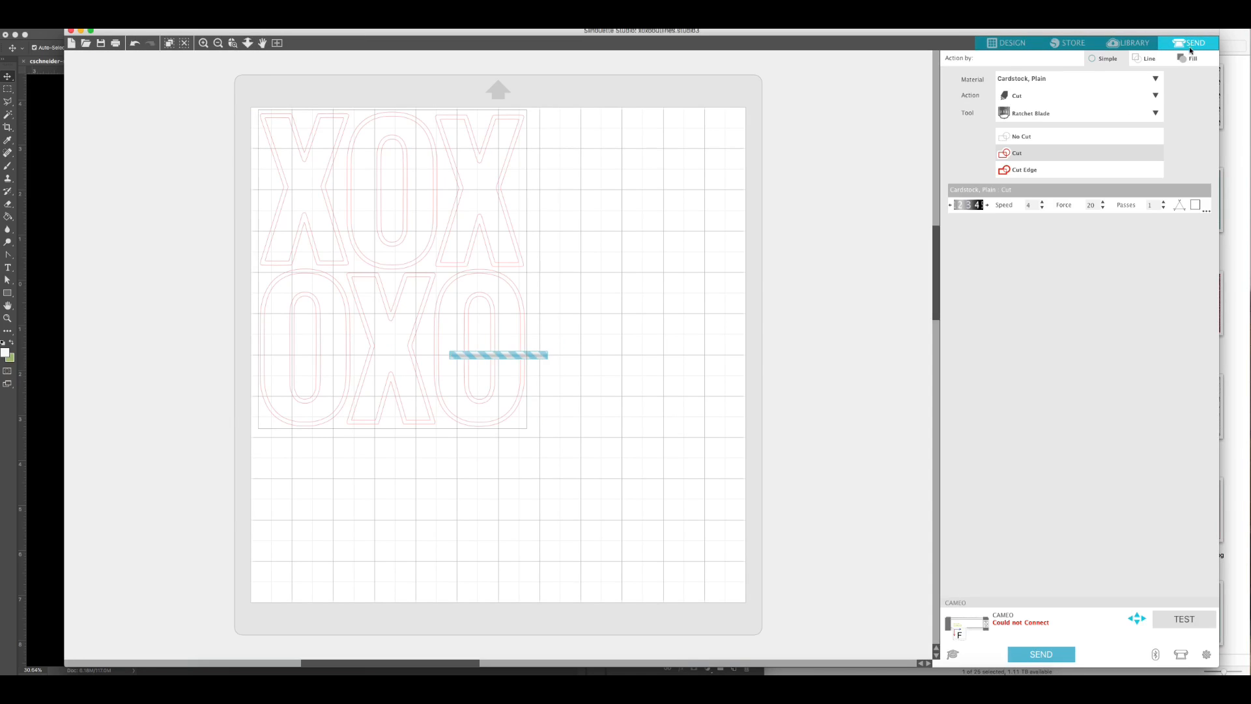